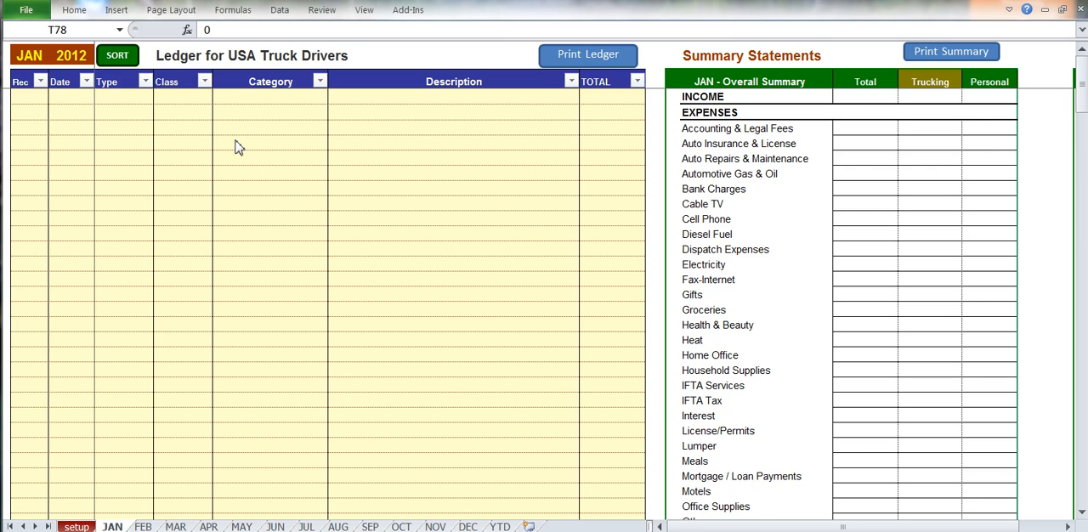
Look over the January ledger's entry row and the February and March monthly sheets.
left_click(380, 161)
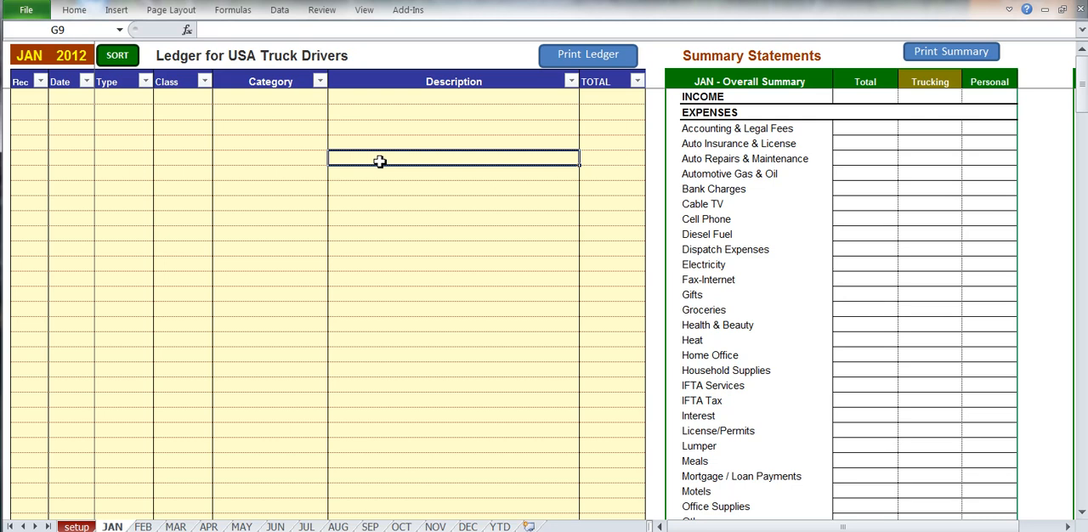
left_click(43, 57)
left_click(143, 526)
left_click(175, 526)
left_click(143, 527)
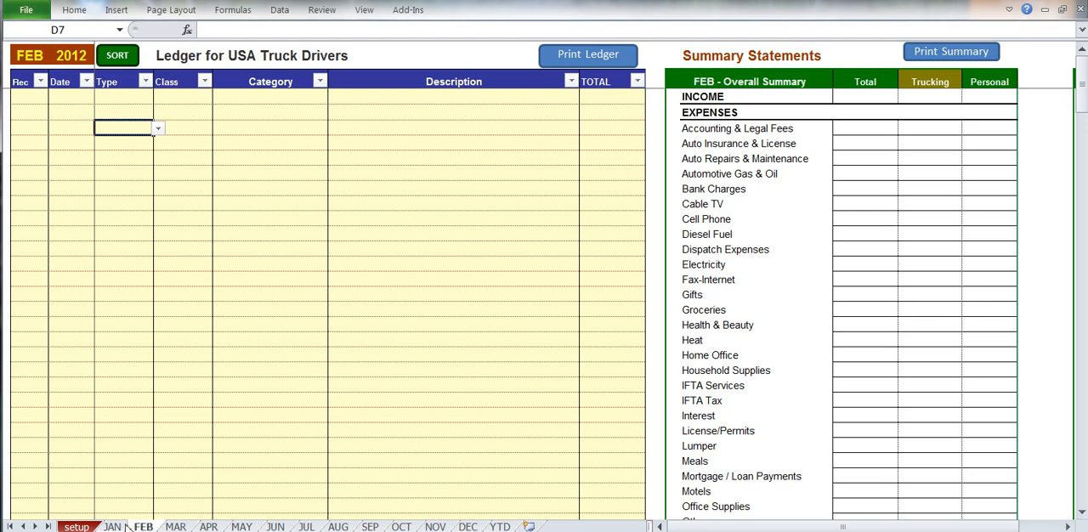
left_click(112, 526)
left_click_drag(73, 111, 620, 110)
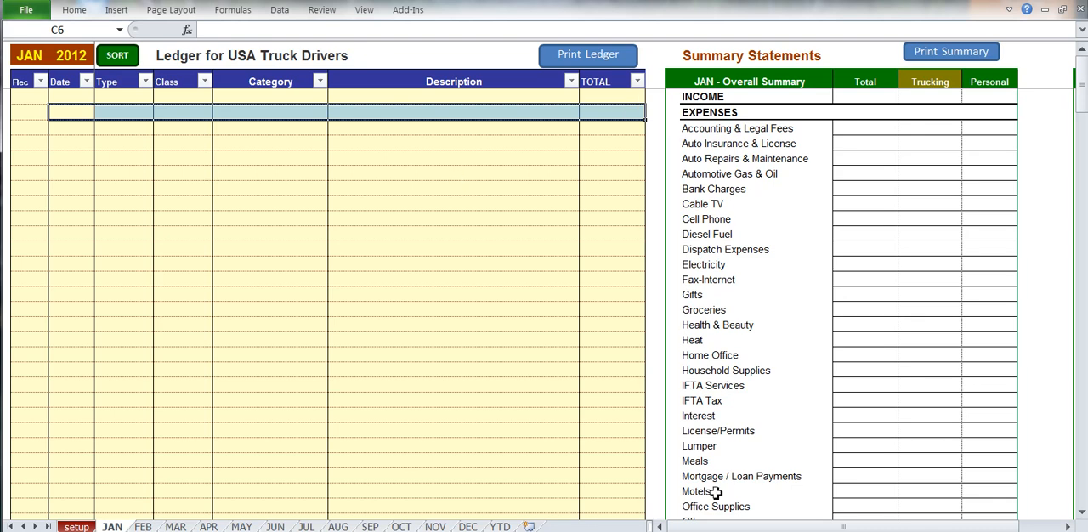
Examine January's Overall Summary and Trucking Only Summary statements.
left_click_drag(703, 527, 753, 528)
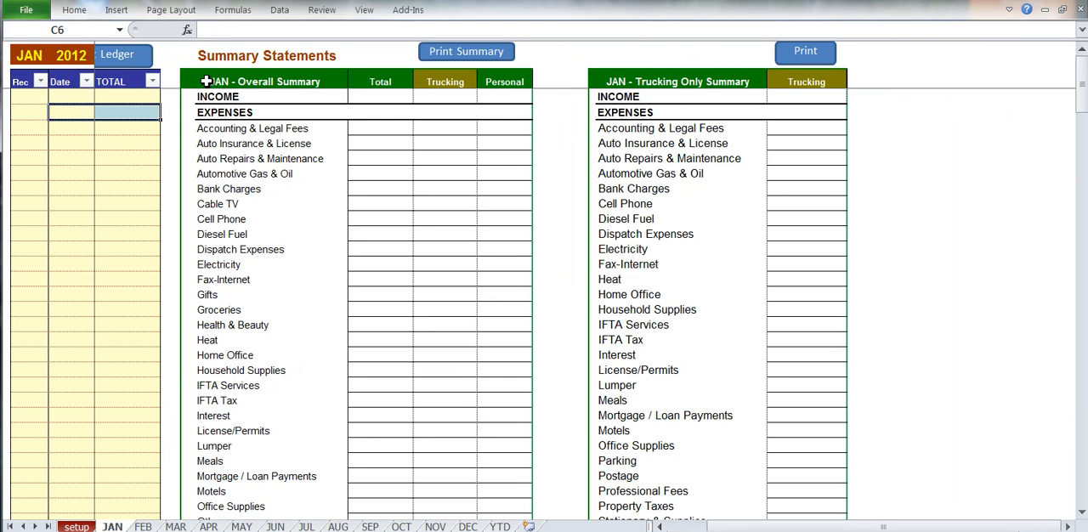
left_click_drag(206, 80, 498, 299)
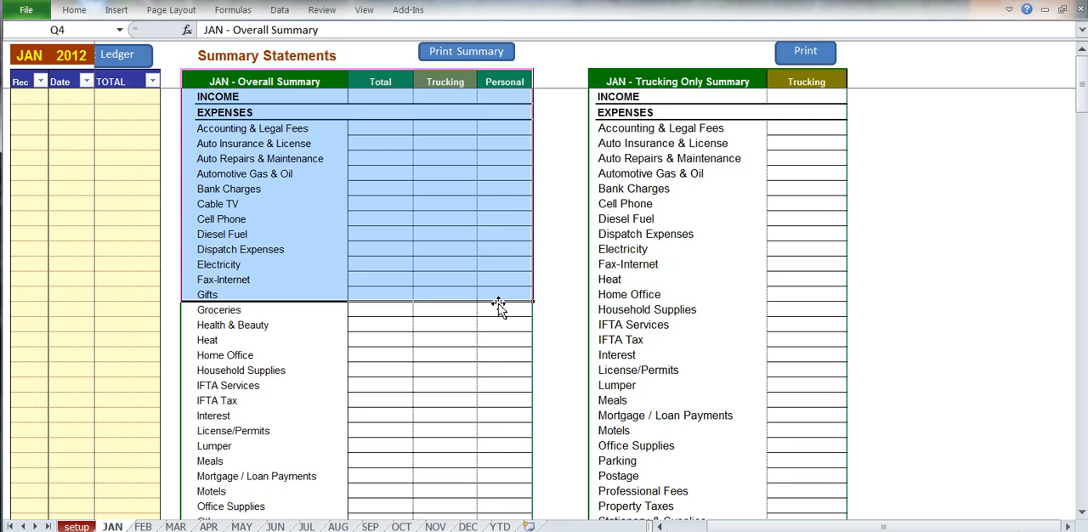
left_click_drag(599, 82, 801, 324)
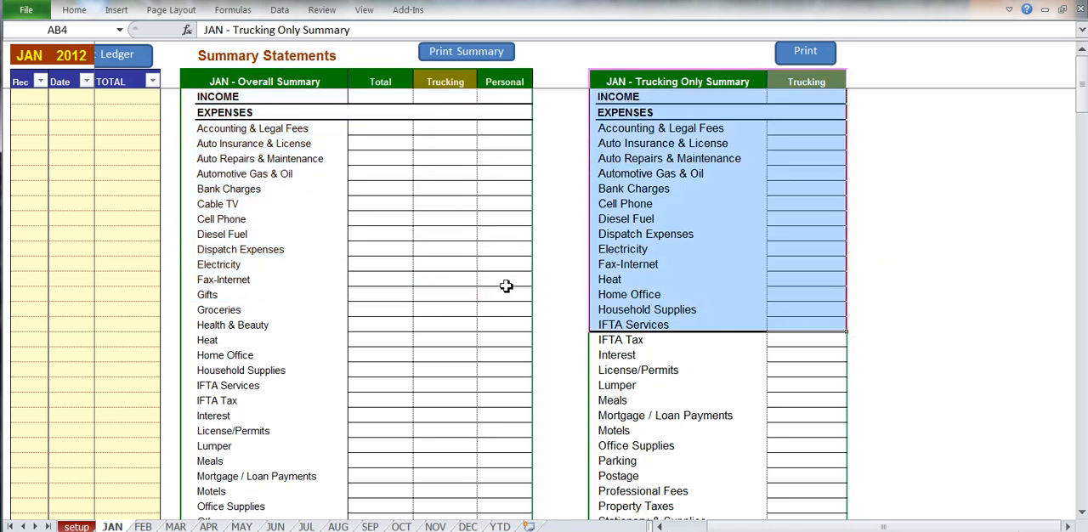
Examine January's Payment Type Summary, fund transfers between accounts, Total Receivables and Reconciliation Report.
scroll(430, 294, "down", 14)
scroll(430, 296, "down", 2)
left_click_drag(336, 299, 390, 327)
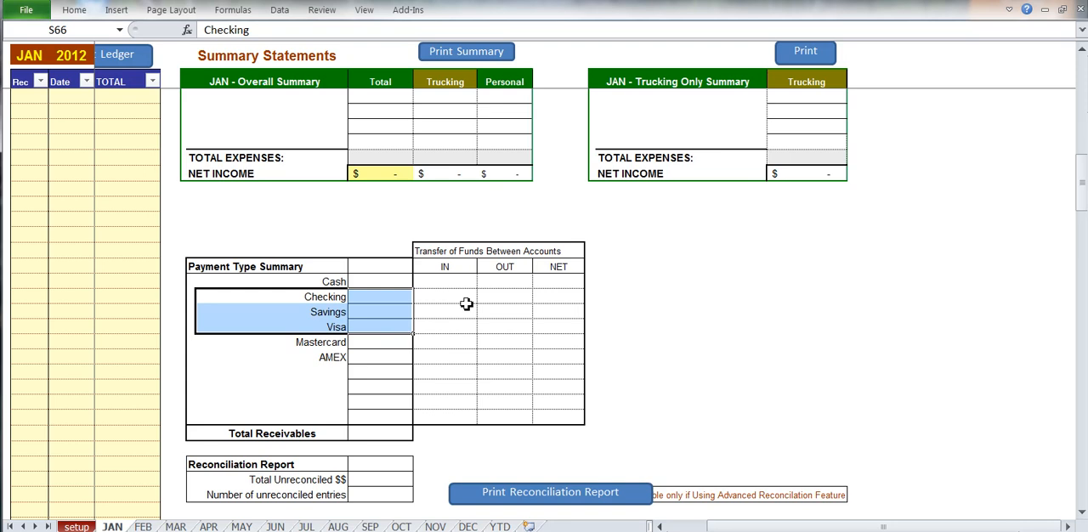
left_click_drag(530, 299, 550, 309)
scroll(437, 328, "down", 2)
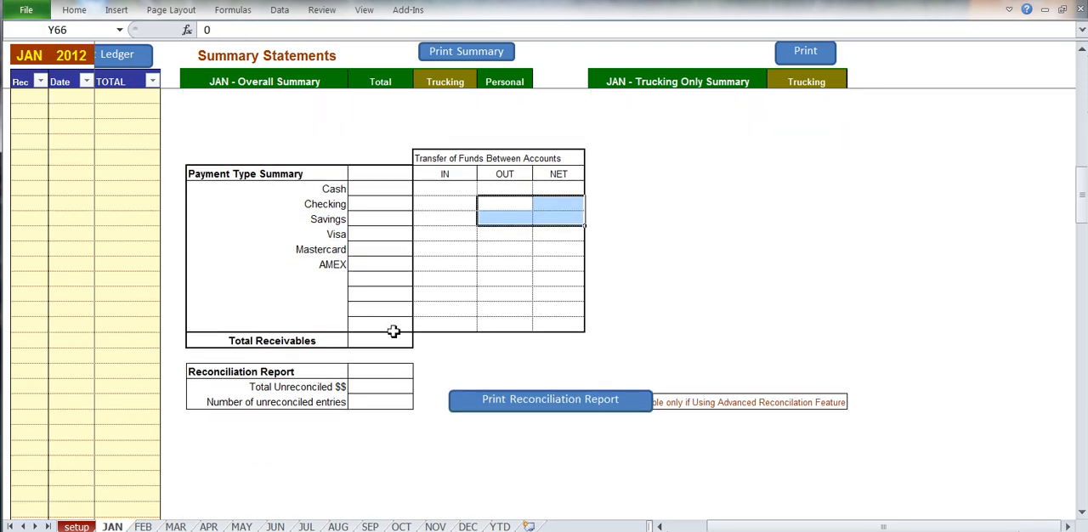
left_click(387, 341)
left_click(381, 388)
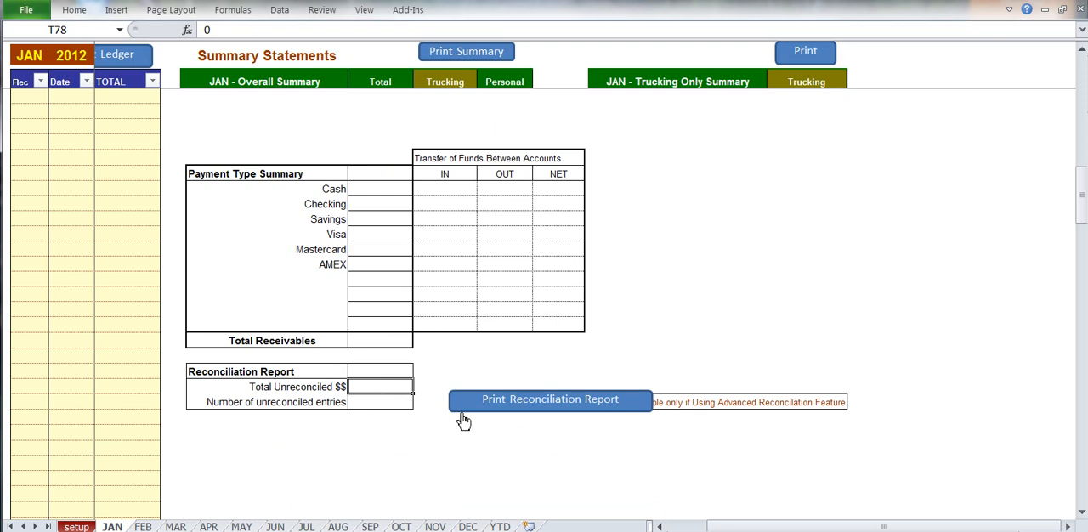
left_click(678, 529)
scroll(460, 380, "up", 18)
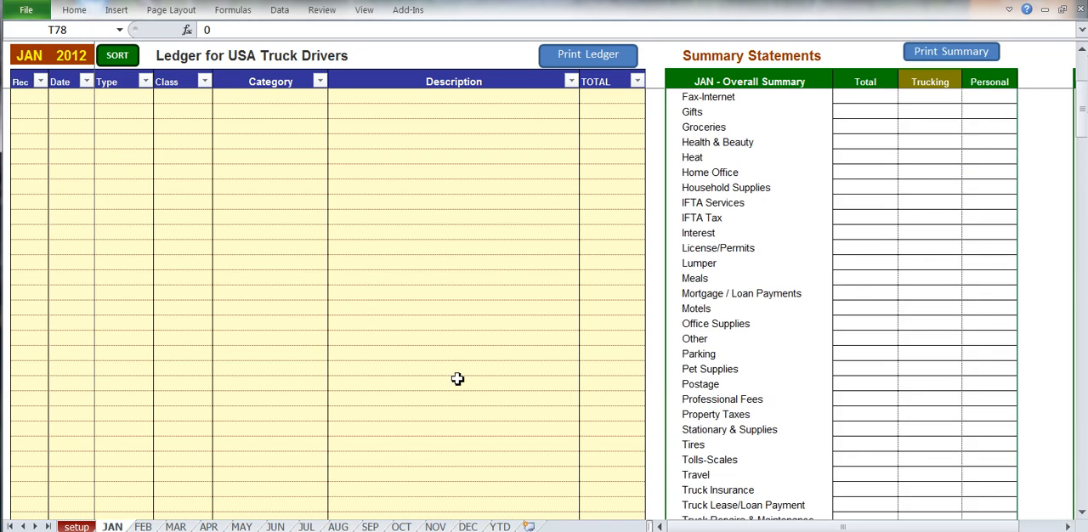
Examine the Year to Date Business and Overall reports, including the payment type summary on the YTD sheet.
left_click(500, 526)
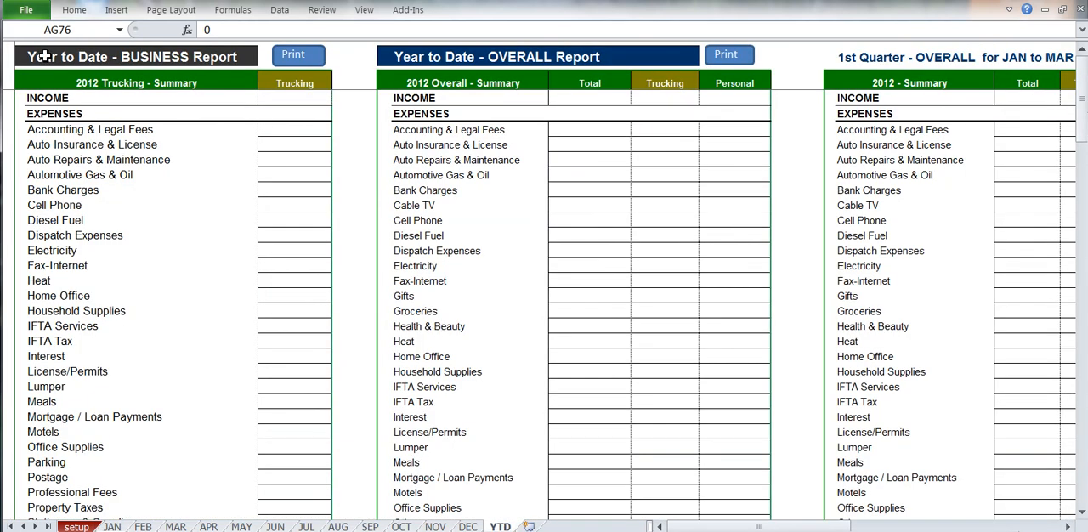
left_click_drag(29, 57, 279, 295)
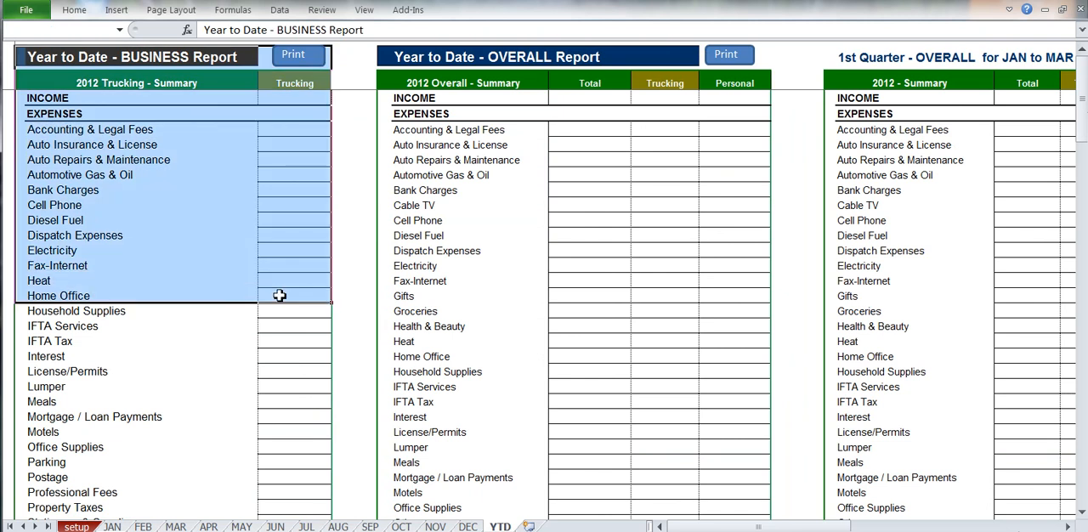
left_click_drag(385, 67, 712, 344)
left_click_drag(698, 527, 772, 527)
scroll(681, 383, "down", 13)
scroll(681, 383, "down", 3)
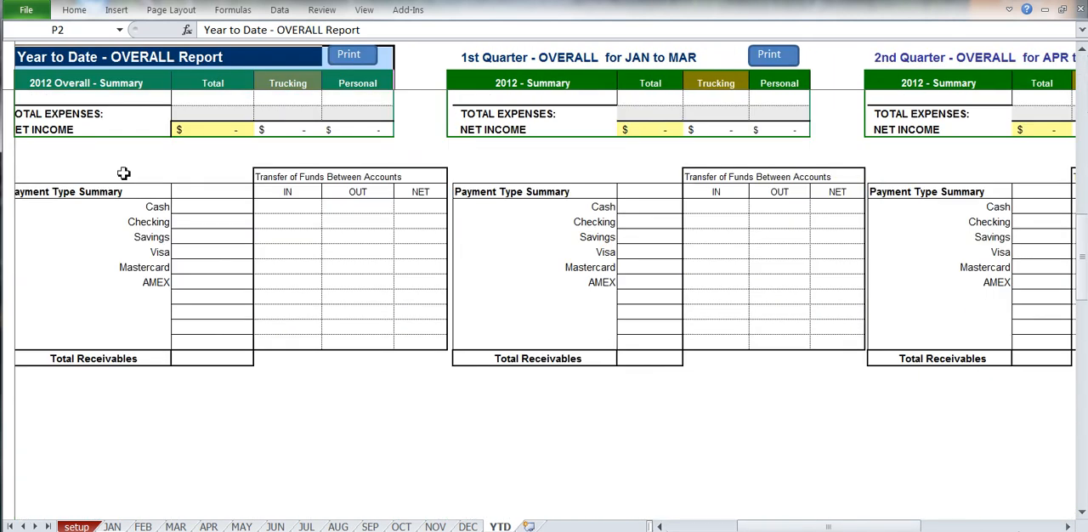
left_click_drag(129, 238, 179, 255)
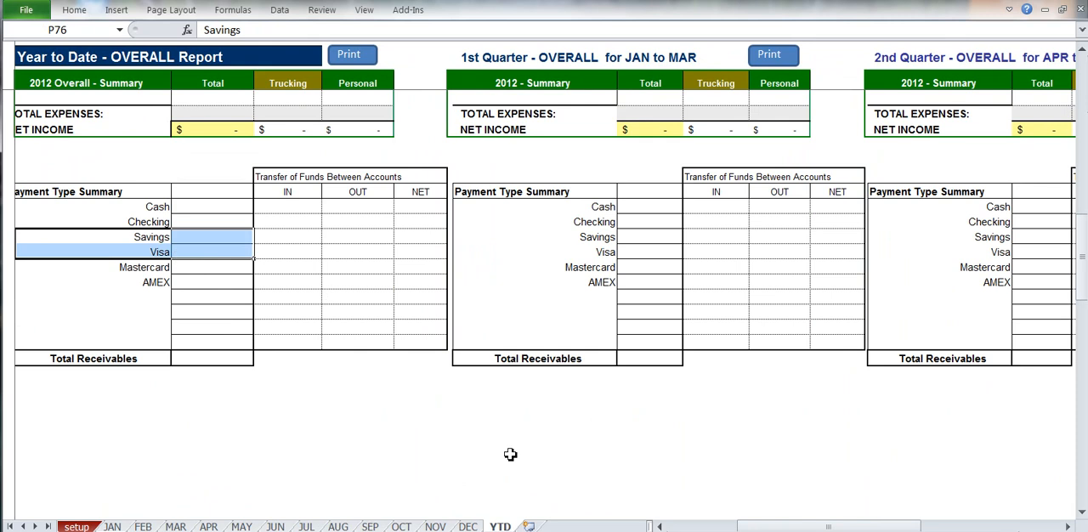
left_click_drag(685, 529, 676, 526)
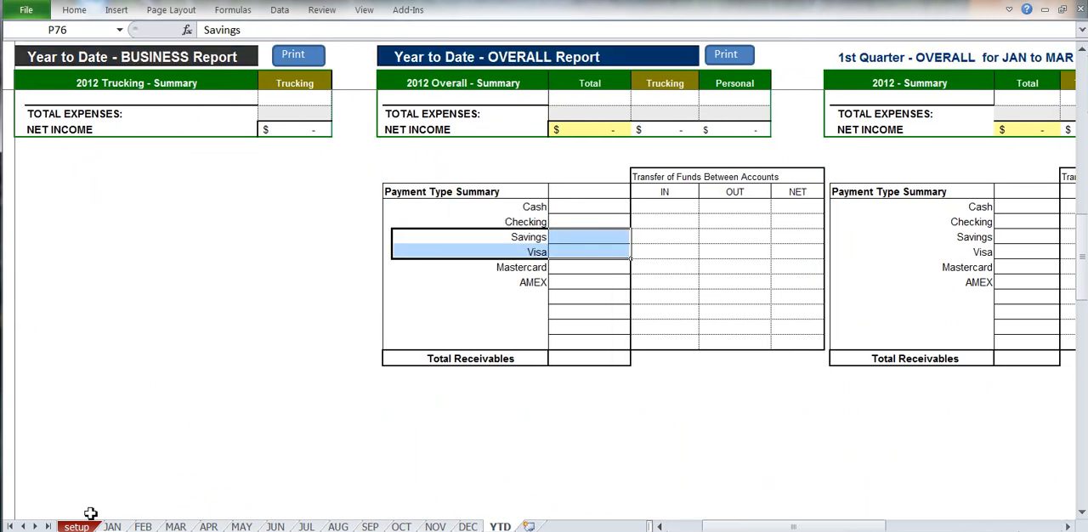
Examine the expense categories, the split percentages for Heat and the Split class on the setup sheet.
left_click(81, 527)
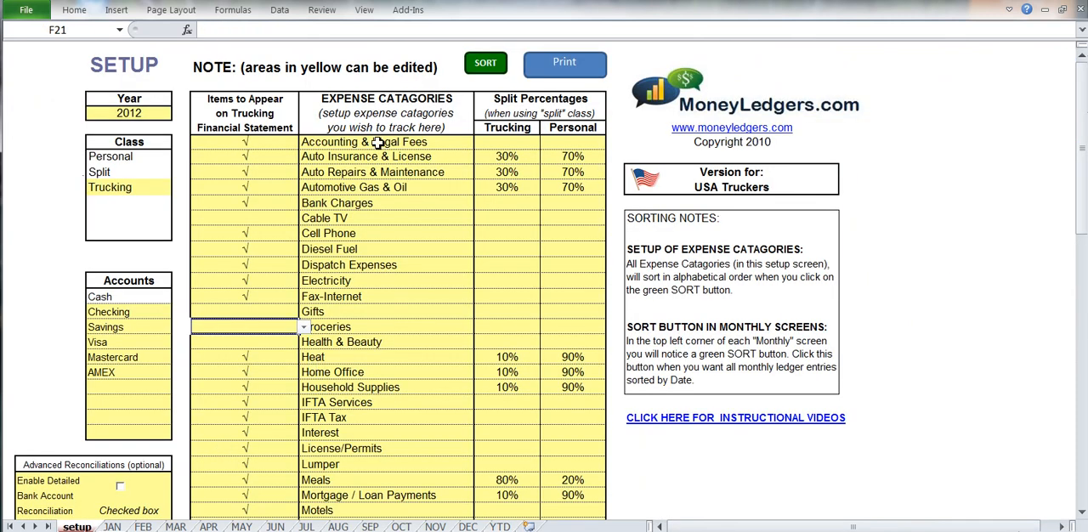
left_click_drag(379, 142, 426, 430)
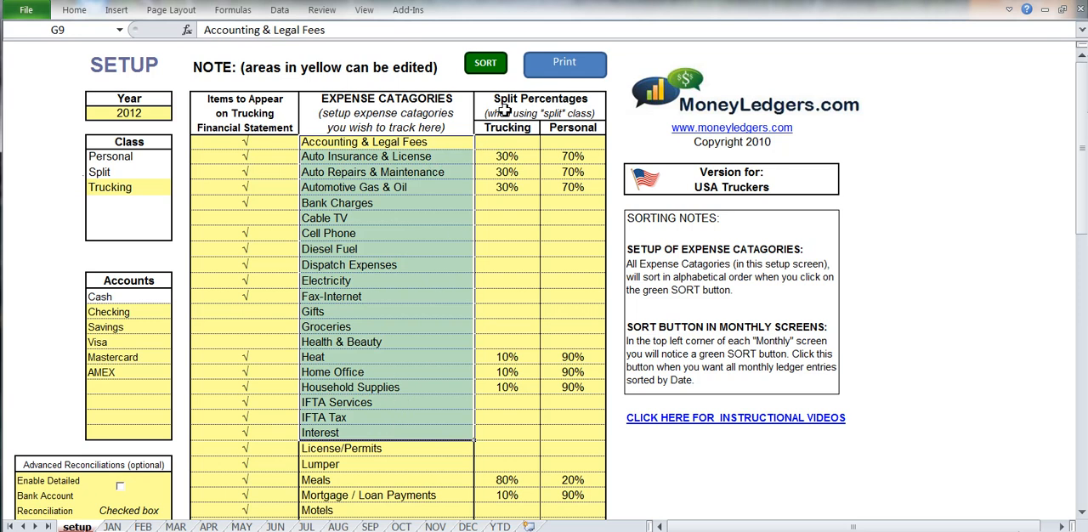
left_click_drag(513, 102, 518, 127)
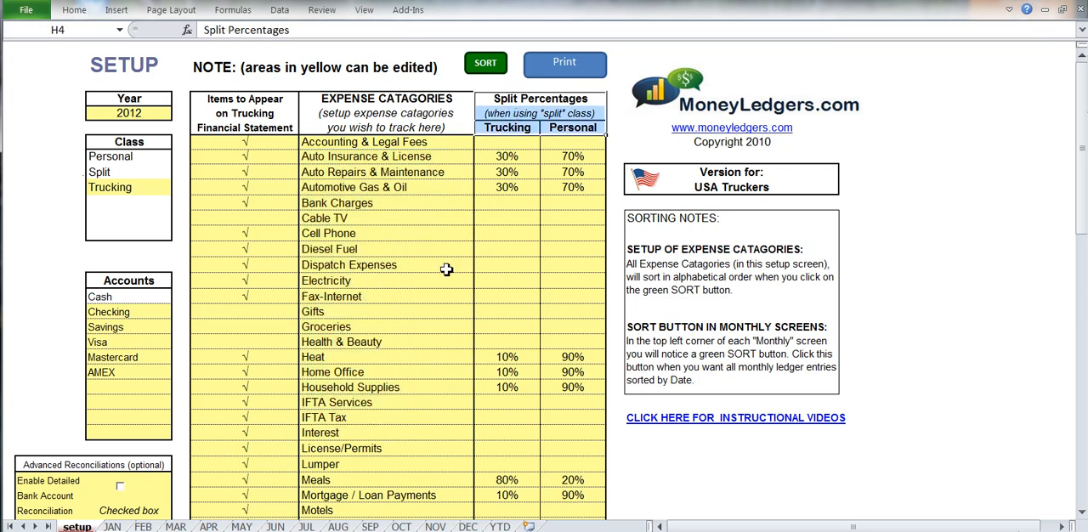
left_click_drag(388, 358, 571, 357)
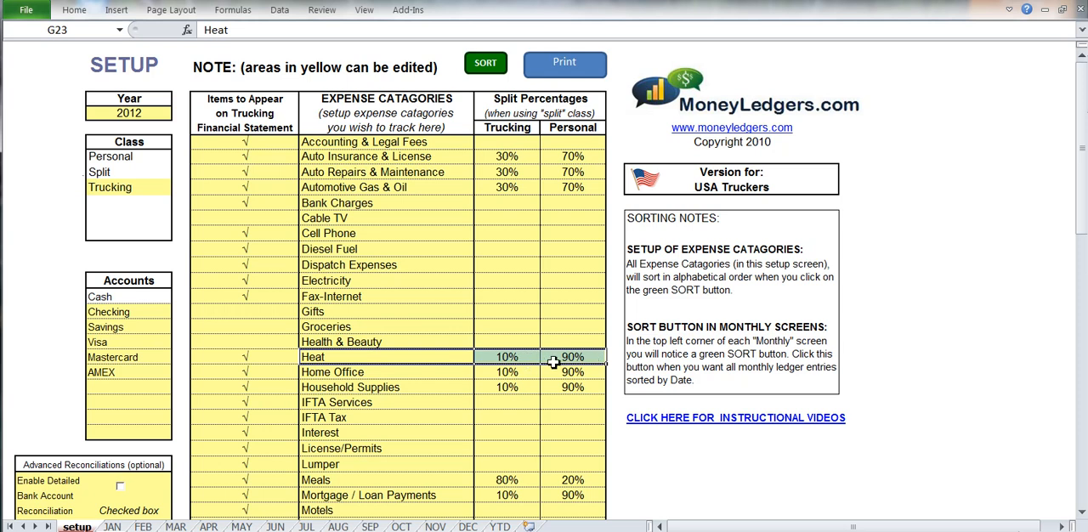
left_click(125, 172)
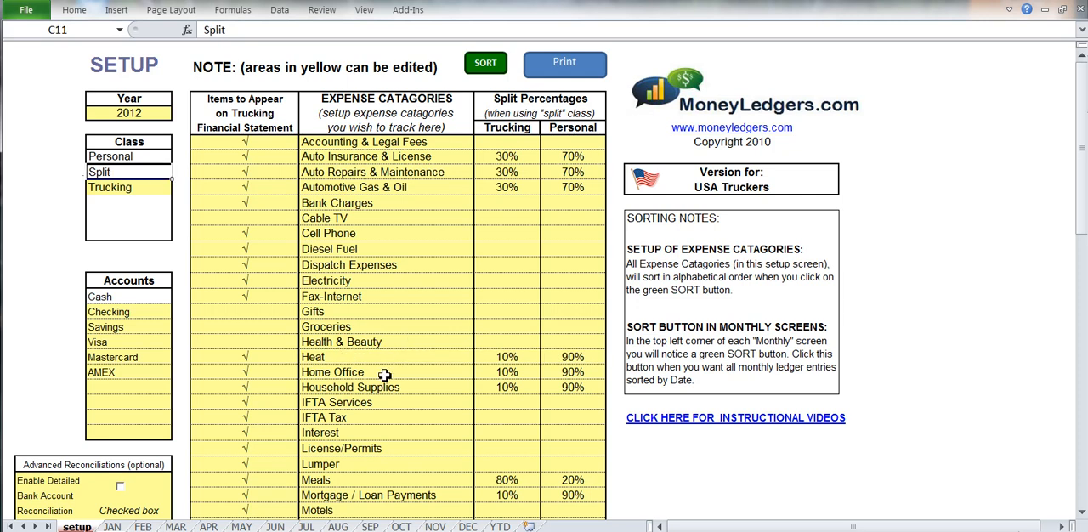
Examine the Meals split percentages, the Lumper category and the column of items to appear on the trucking financial statement.
scroll(384, 375, "down", 2)
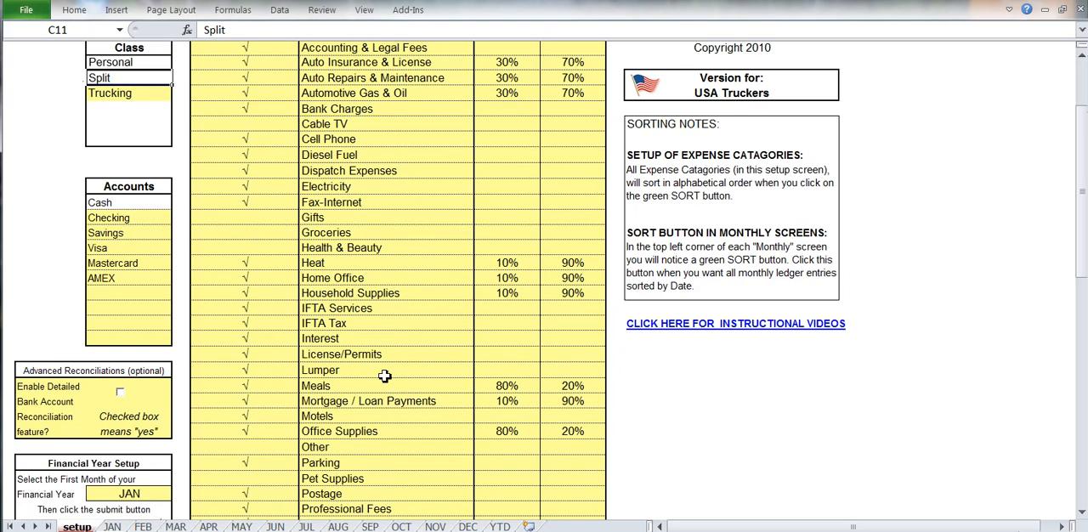
left_click_drag(373, 387, 562, 389)
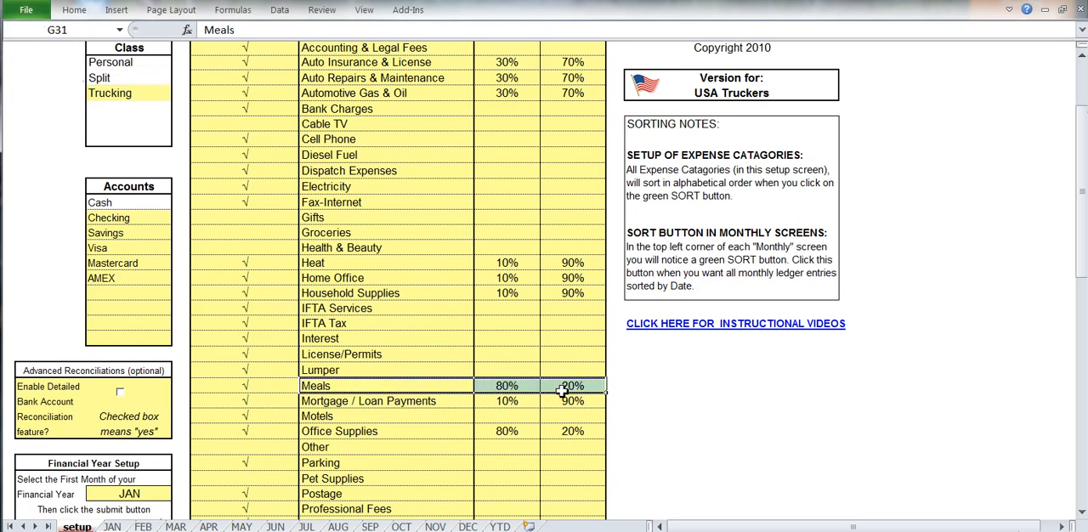
scroll(563, 389, "up", 2)
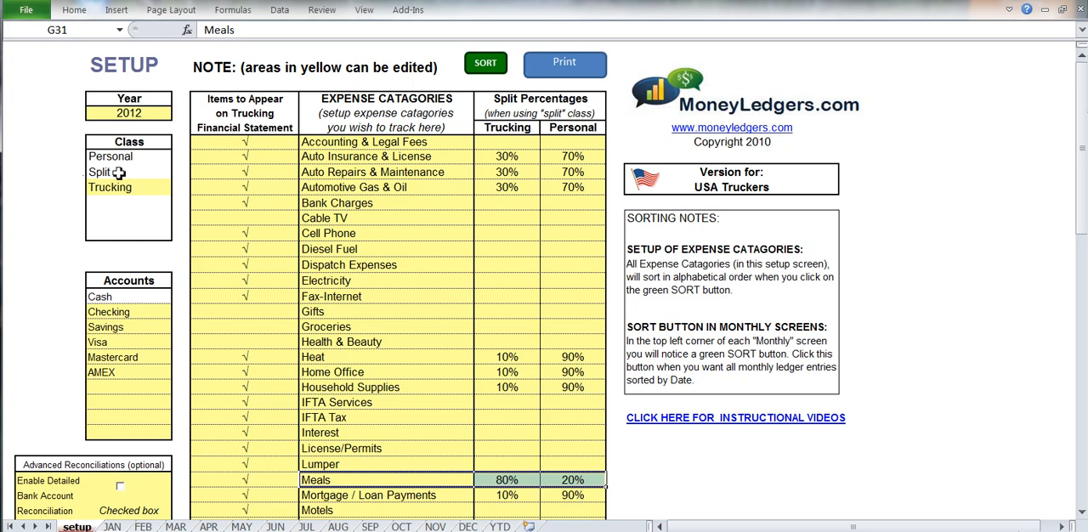
left_click(370, 464)
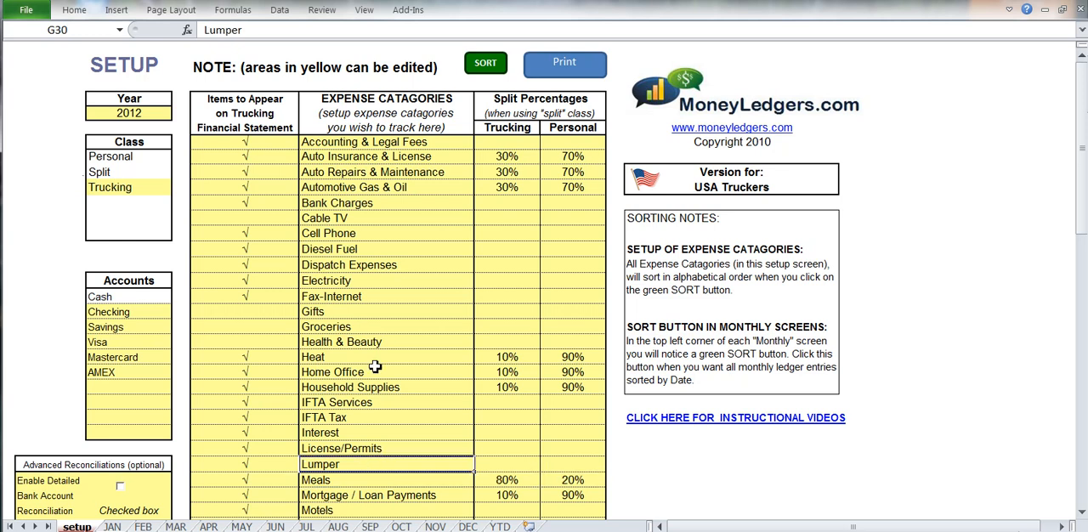
left_click_drag(258, 102, 257, 129)
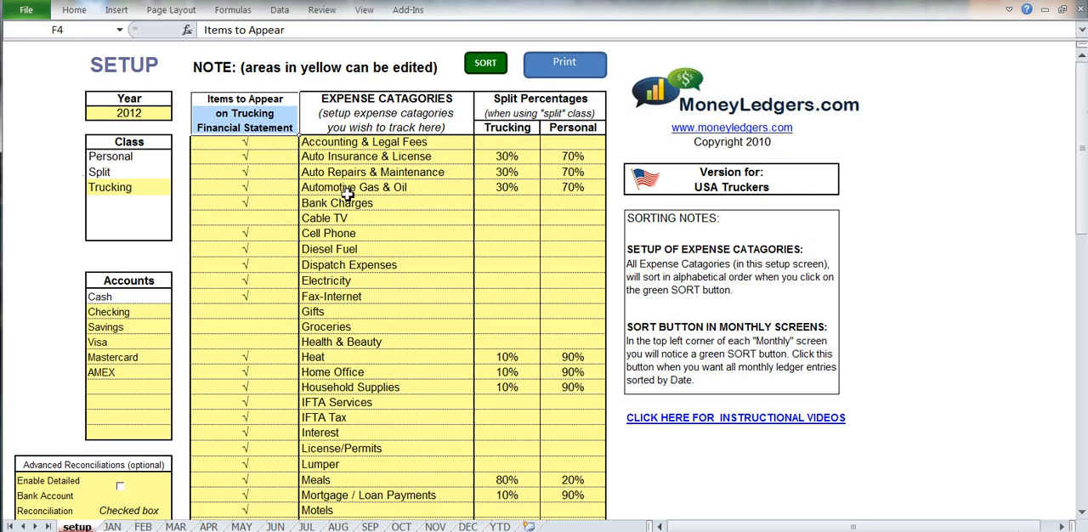
Mark the Groceries category with a check to appear on the trucking financial statement.
left_click(287, 332)
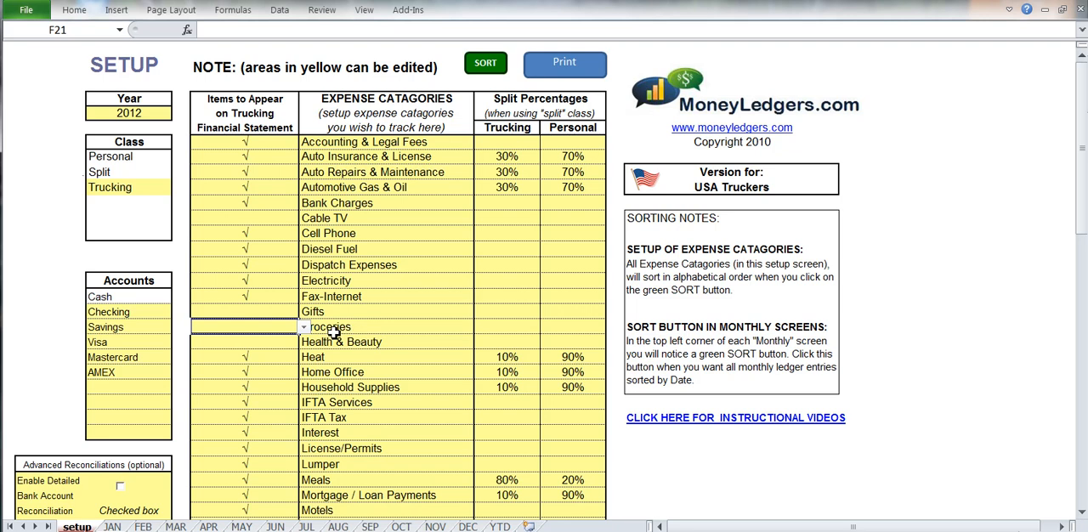
left_click(304, 327)
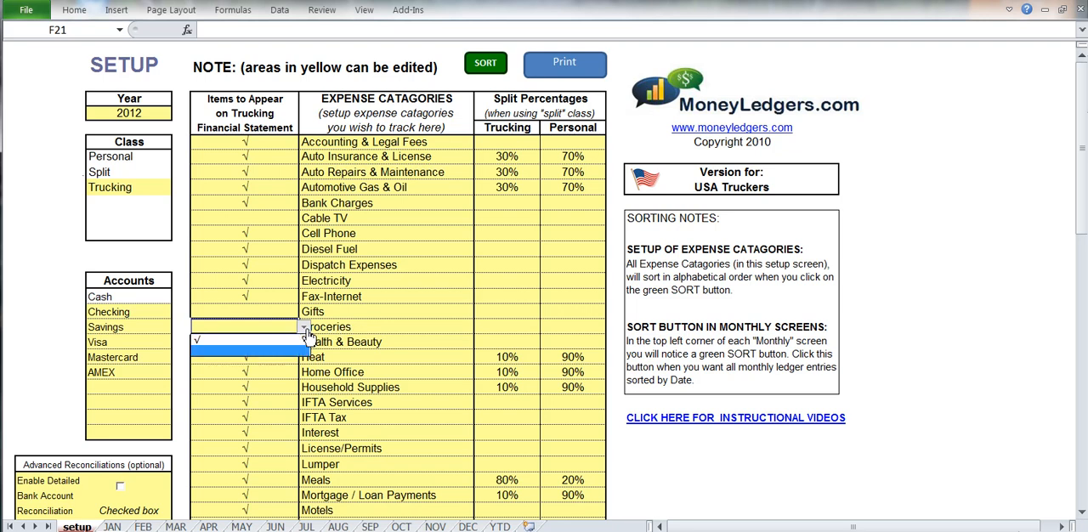
left_click(282, 342)
left_click(356, 327)
Clear the trucking financial statement check mark from the Groceries category.
left_click(282, 328)
left_click(305, 329)
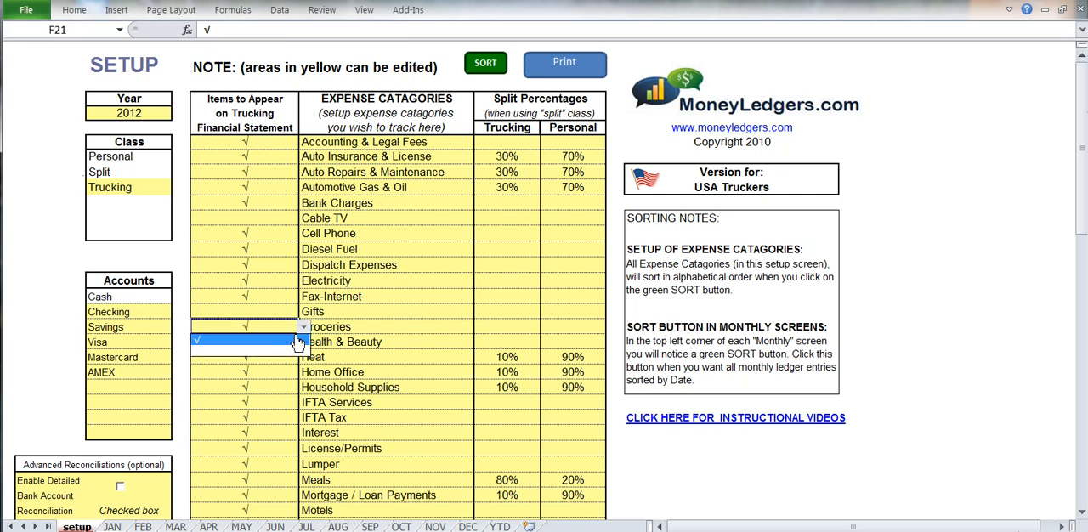
left_click(289, 351)
left_click(347, 328)
Review the setup sheet's year, the Trucking class and the list of accounts.
left_click(124, 112)
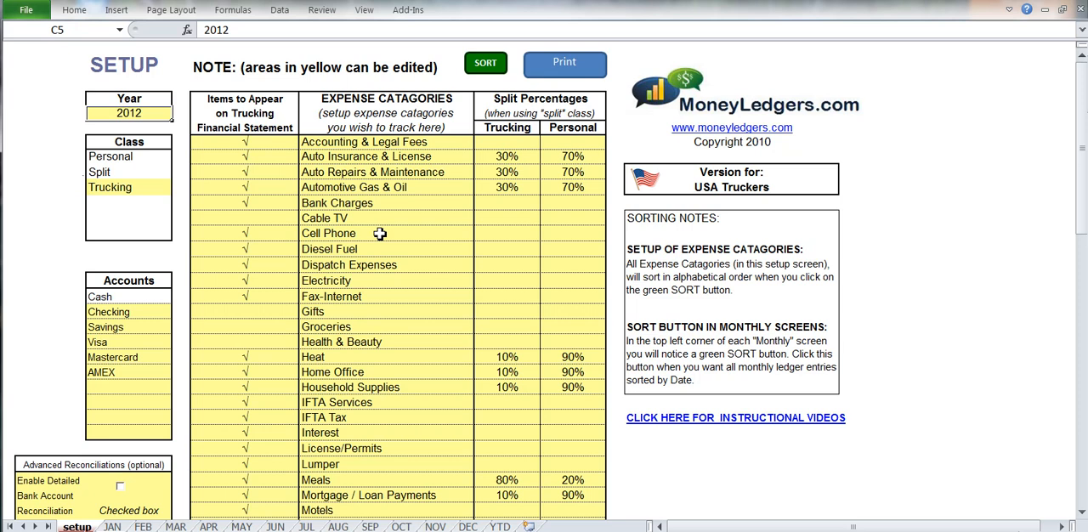
left_click(124, 188)
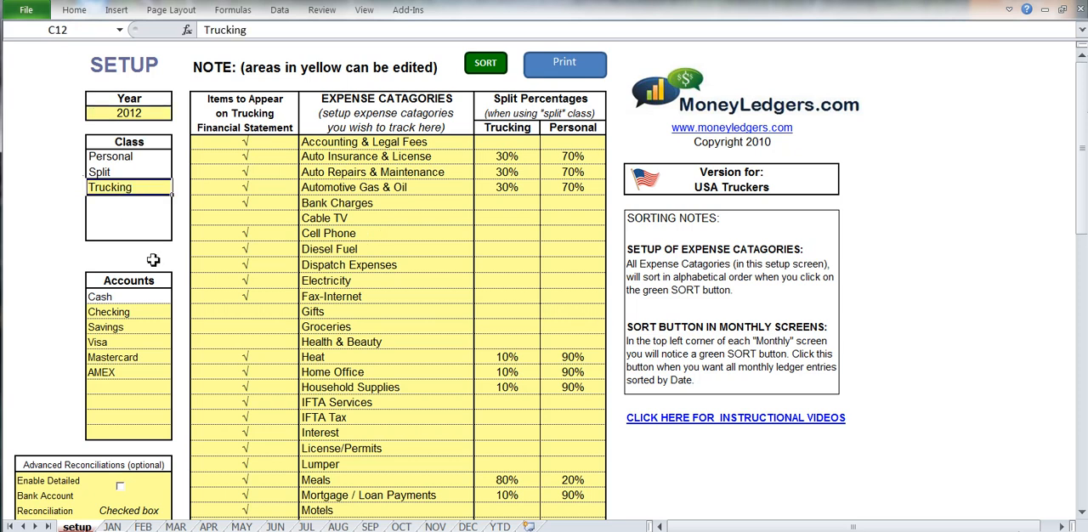
left_click_drag(138, 317, 136, 433)
Set the first month of the financial year to MAR in the Financial Year Setup.
scroll(366, 319, "down", 4)
left_click(156, 411)
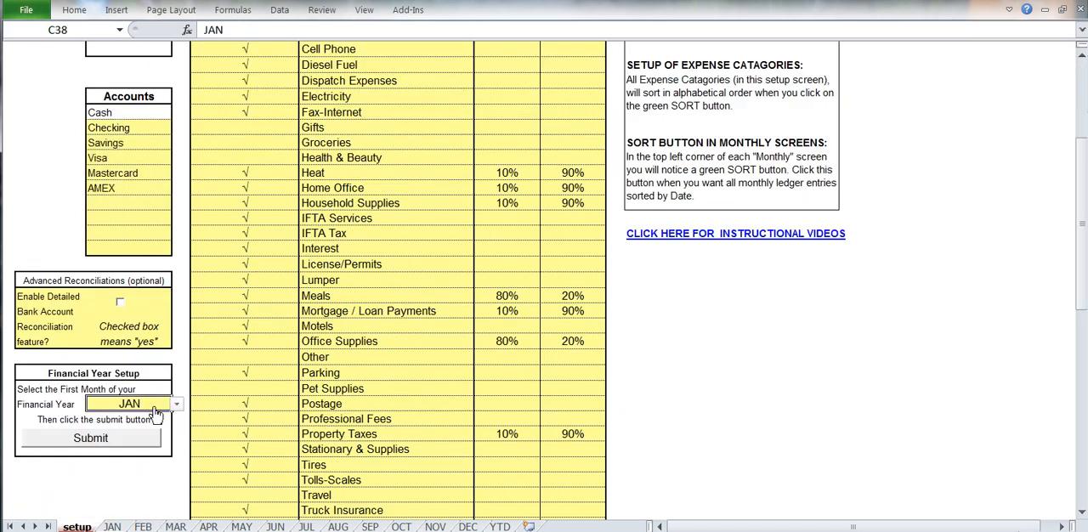
left_click(176, 405)
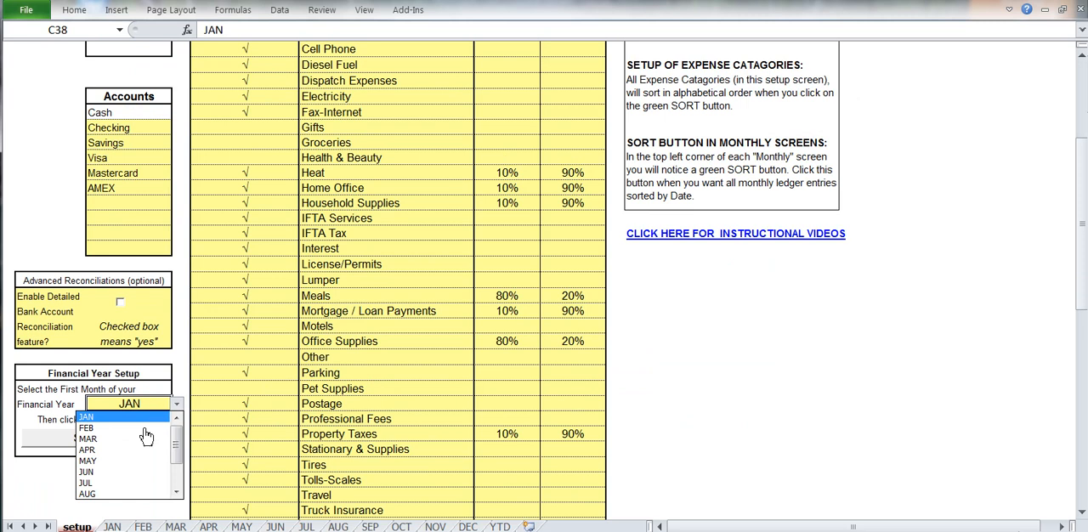
left_click(145, 443)
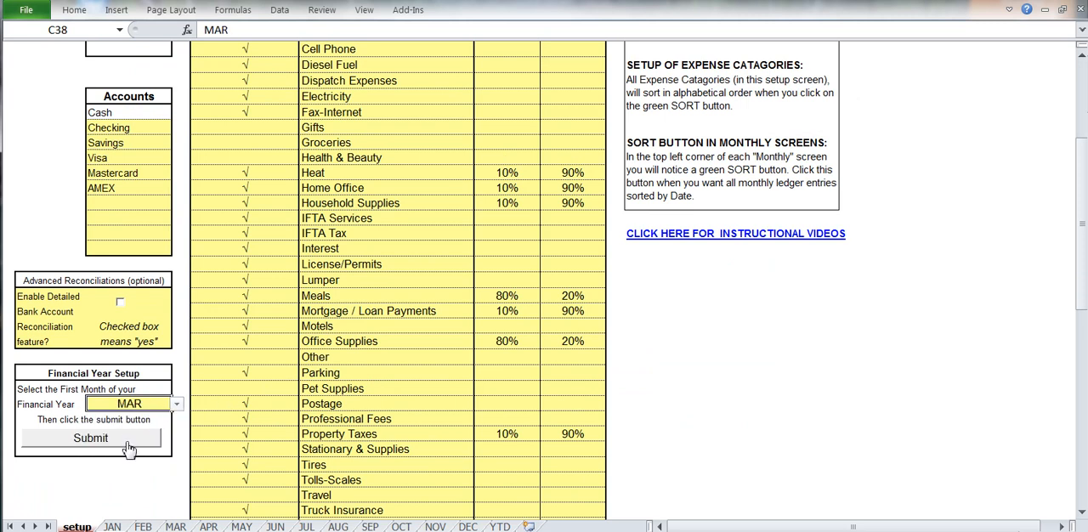
Set the financial year's first month back to JAN.
left_click(176, 405)
left_click(153, 418)
scroll(321, 310, "up", 4)
left_click(361, 203)
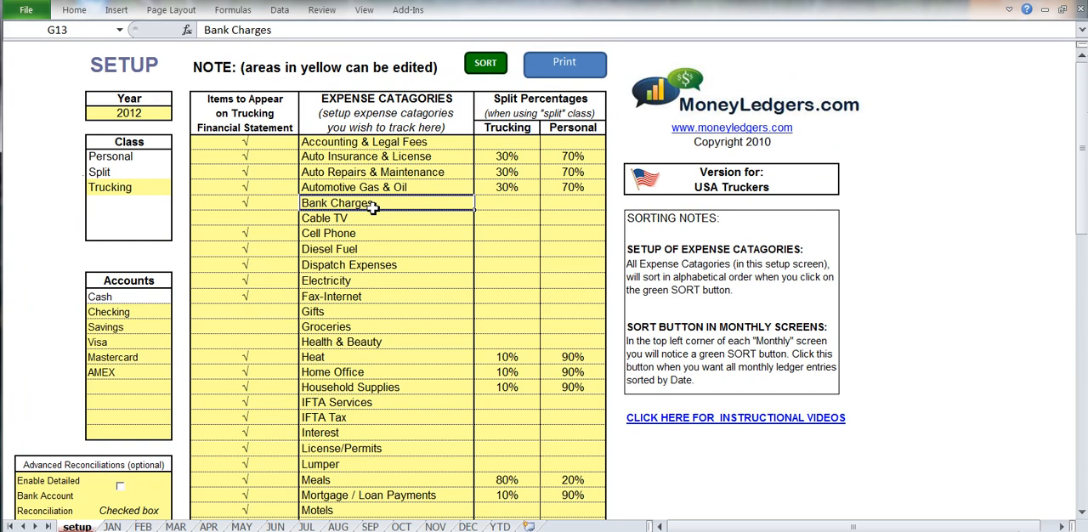
On the January ledger's first entry row, enter the date 3-Jan and choose Visa as the payment type.
left_click(117, 526)
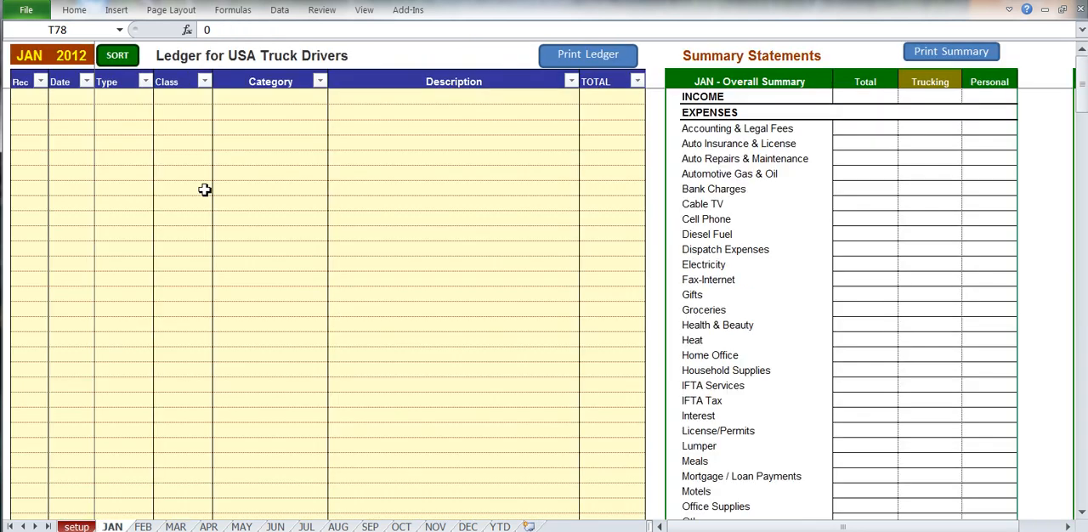
left_click(82, 116)
type("3-jan")
key("Tab")
left_click(158, 112)
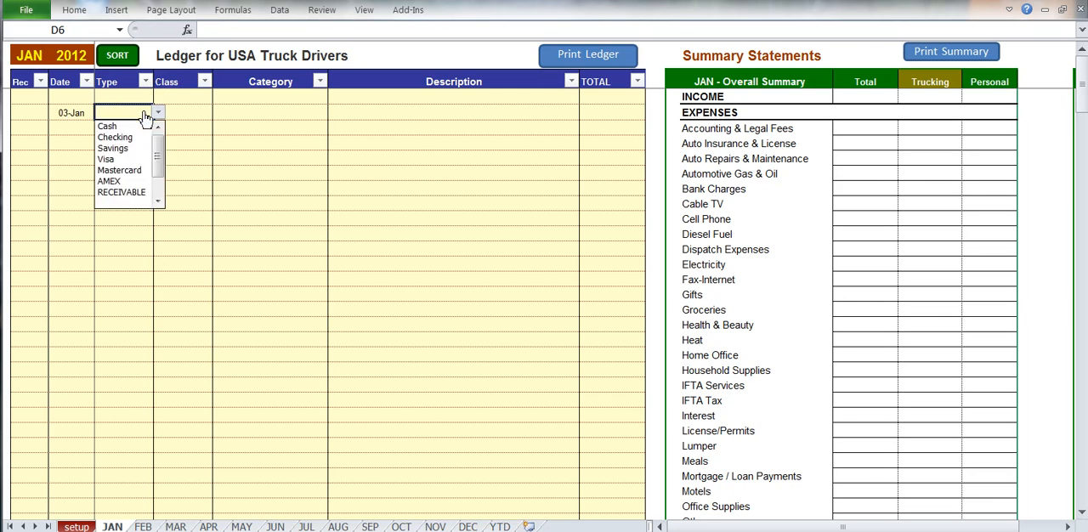
left_click(125, 159)
Classify the 03-Jan entry as Trucking with the Diesel Fuel category.
left_click(191, 114)
left_click(216, 112)
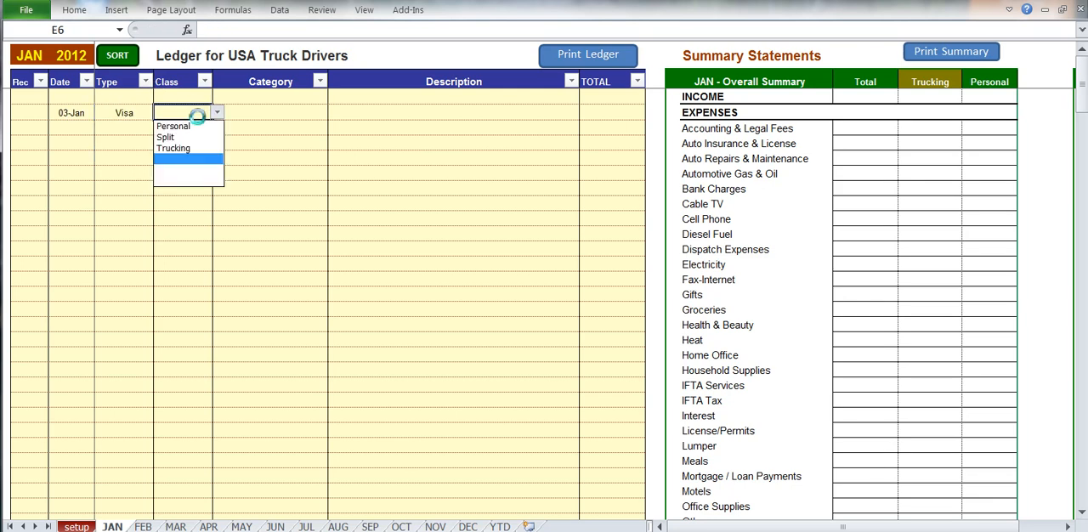
left_click(187, 148)
left_click(317, 115)
left_click(332, 113)
left_click_drag(335, 145, 335, 150)
left_click(327, 125)
Describe the 03-Jan diesel entry as Exxon and enter a total of 450.
left_click(464, 122)
type("Exx")
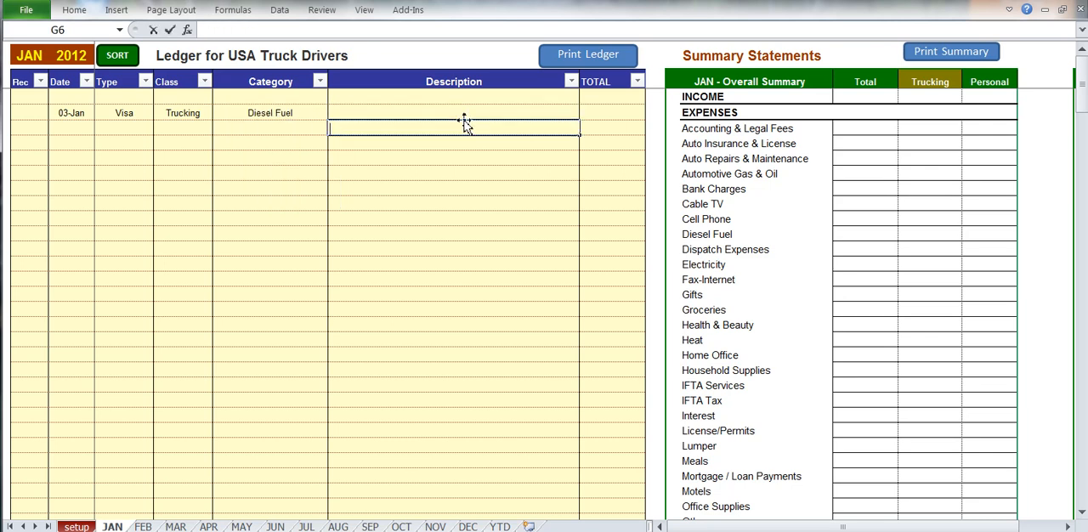
left_click(456, 114)
type("Ex")
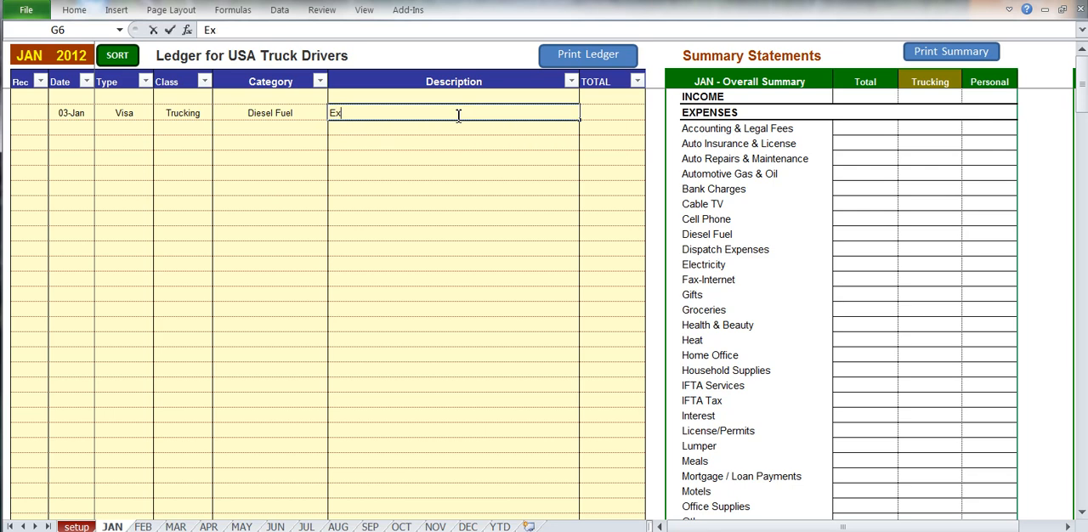
type("xon")
key("Tab")
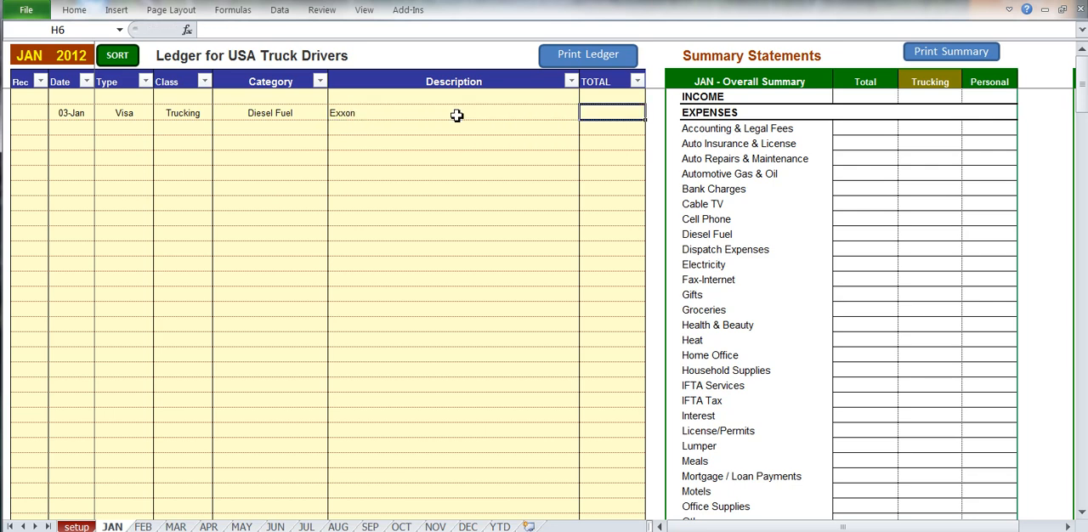
type("450")
key("Tab")
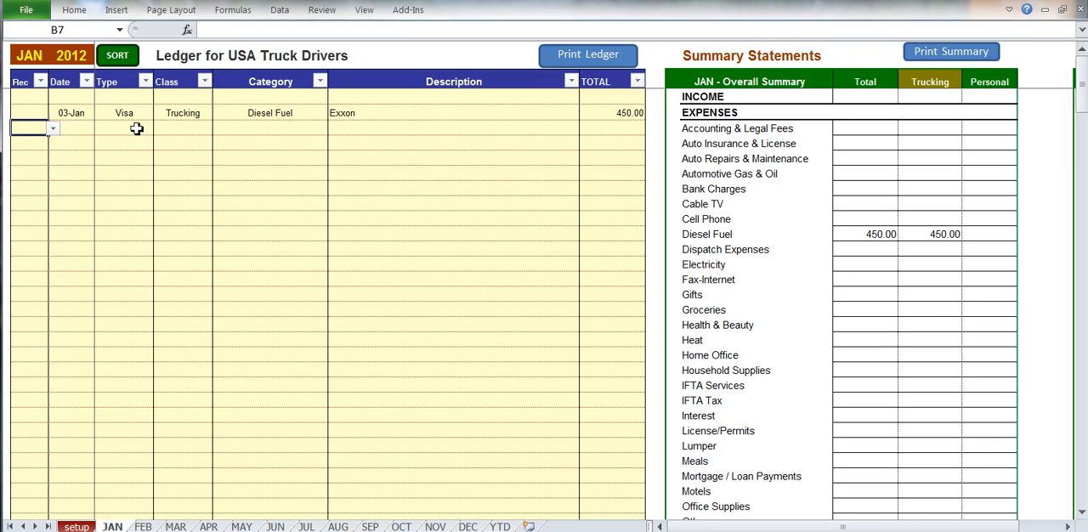
Start a second ledger entry dated 4-Jan with Savings as the payment type.
left_click(87, 128)
type("4jan")
key("Tab")
left_click(158, 128)
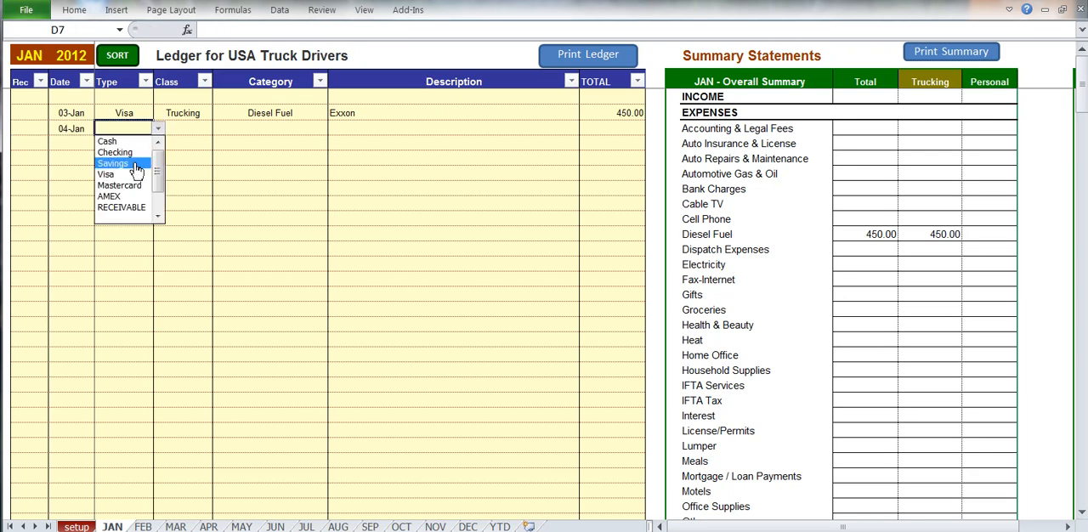
left_click(113, 163)
Classify the 04-Jan entry as Trucking with the INCOME category.
left_click(192, 127)
left_click(217, 128)
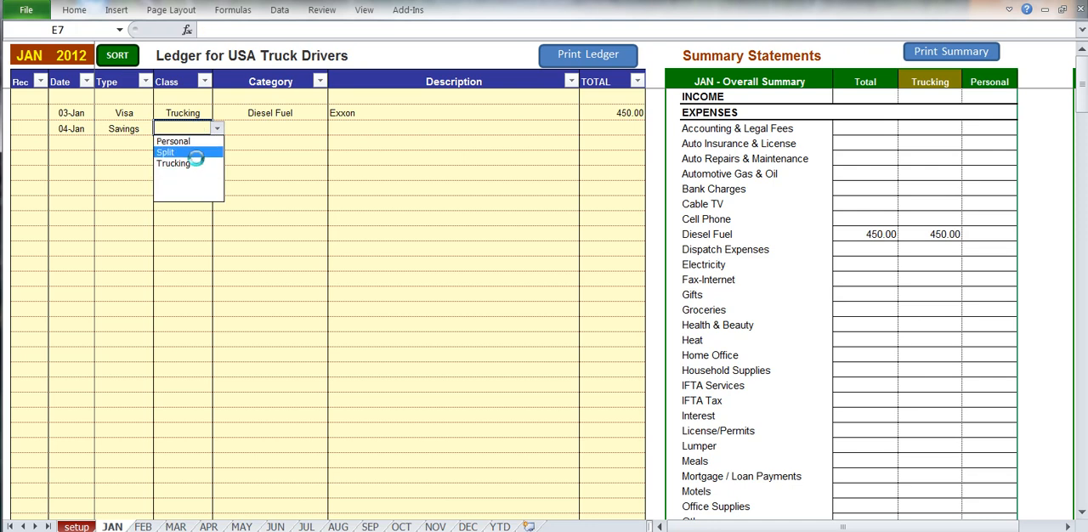
left_click(188, 163)
left_click(284, 132)
left_click(286, 140)
Describe the 04-Jan income entry as Payment and enter a total of 3,600.
left_click(357, 129)
type("Payment")
key("Tab")
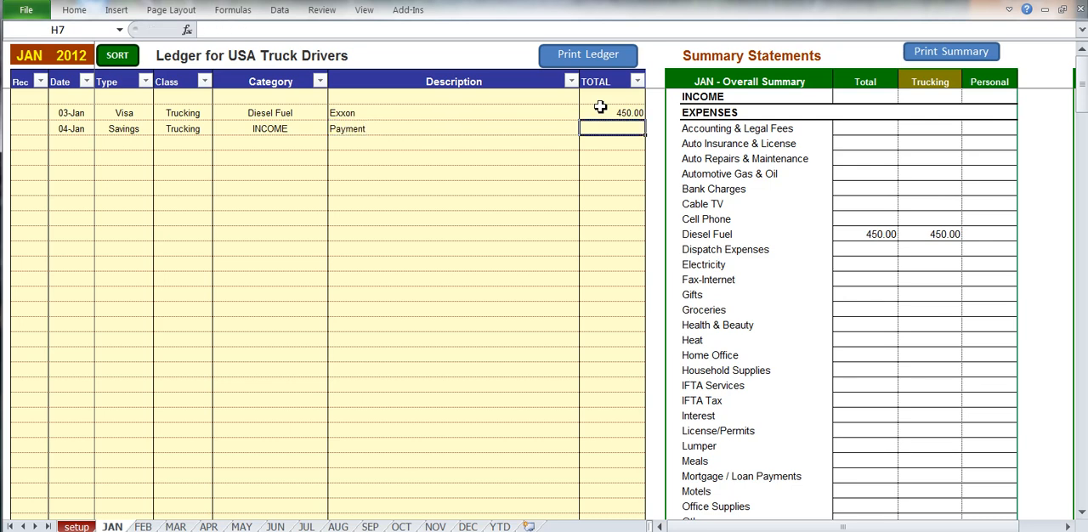
type("3,6")
type("00")
key("Return")
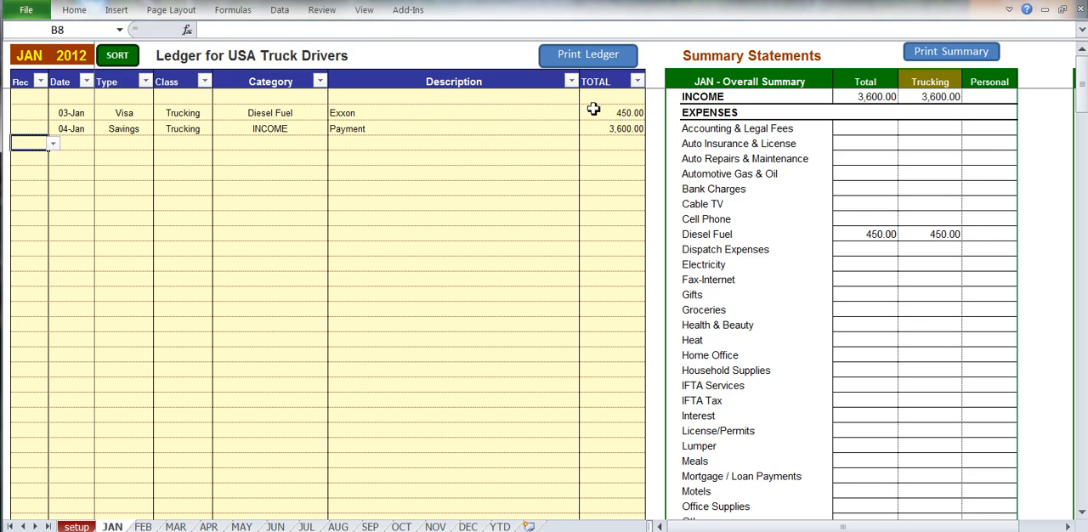
Start a third ledger entry dated 5-Jan with Mastercard as the payment type.
key("Tab")
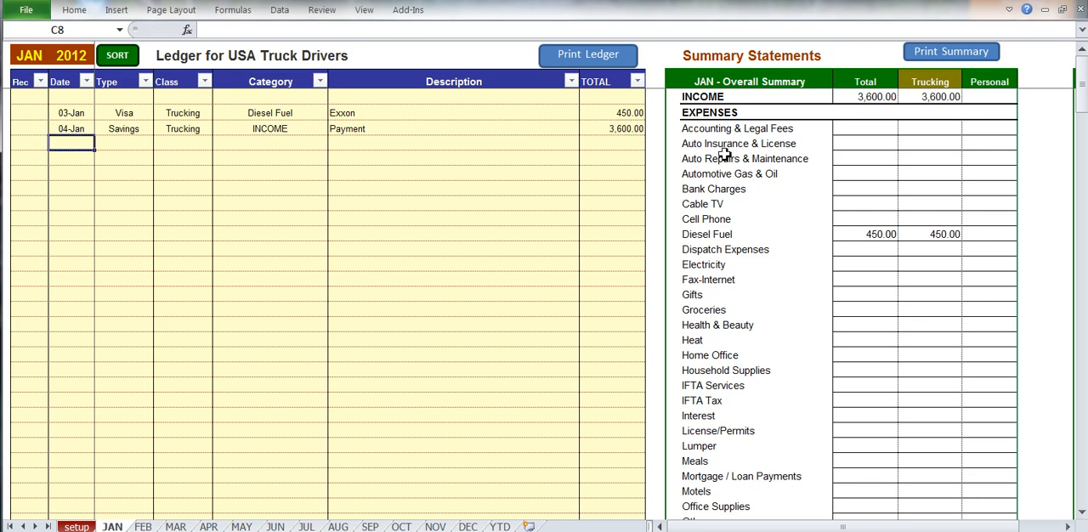
type("5j")
key("Tab")
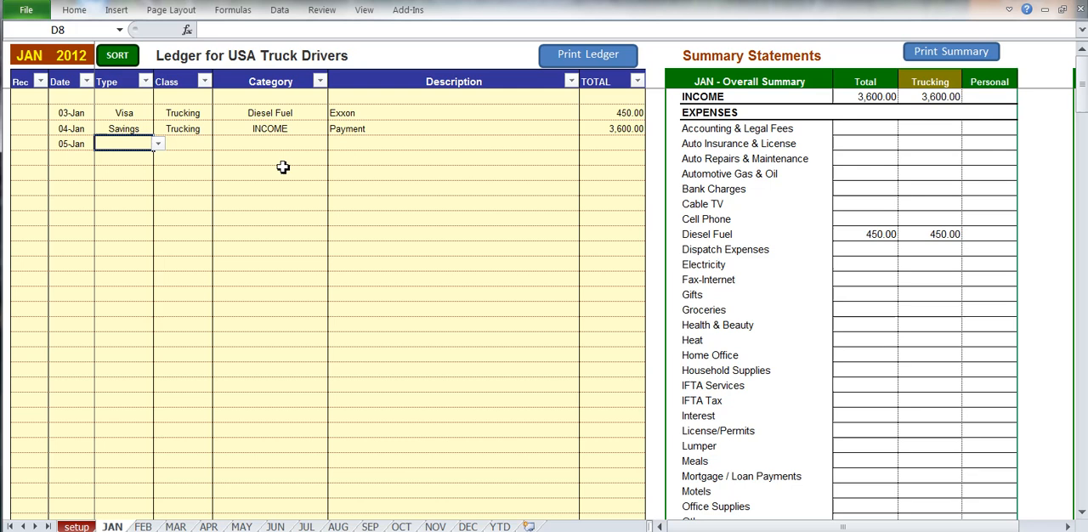
left_click(157, 144)
left_click(135, 201)
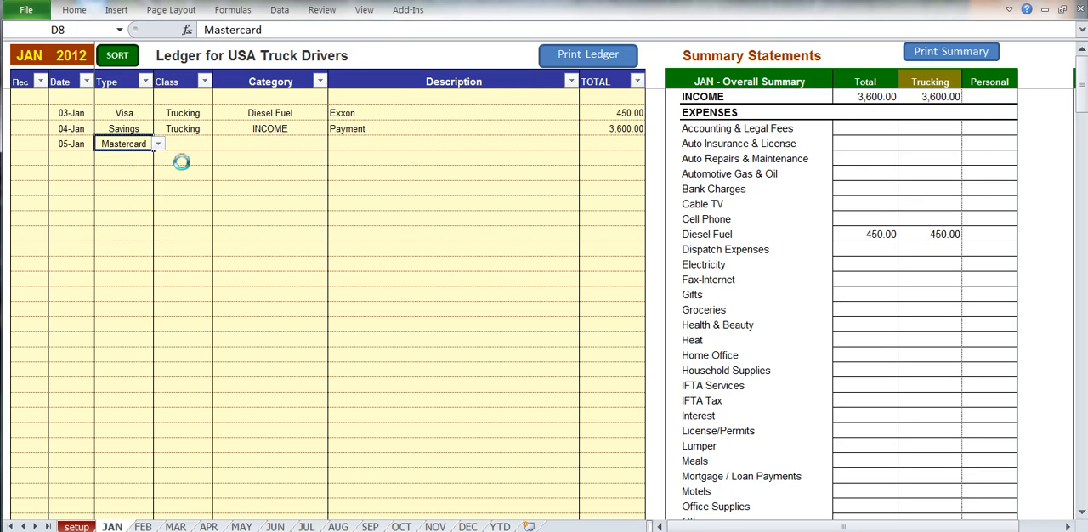
Classify the 05-Jan entry as Split with the Meals category.
left_click(192, 142)
left_click(217, 146)
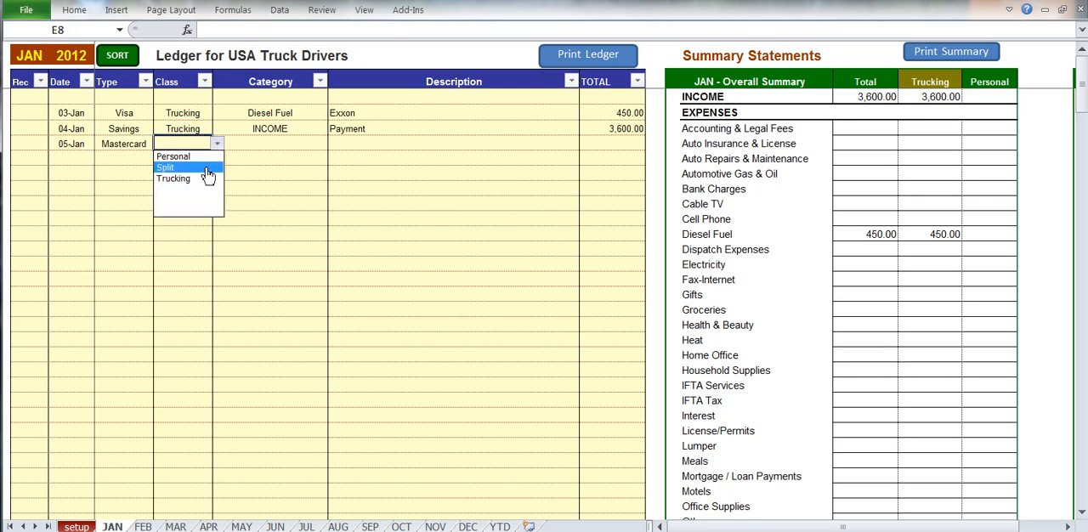
left_click(308, 144)
left_click(332, 144)
left_click_drag(335, 176, 334, 209)
left_click(313, 212)
Describe the 05-Jan meals entry as Denny's and enter a total of 18.
left_click(348, 144)
type("Denny's")
key("Tab")
type("18")
key("Tab")
Examine January's Overall Summary for income, diesel fuel and the trucking and personal split of meals.
left_click(219, 188)
left_click_drag(691, 527, 723, 529)
left_click(633, 96)
left_click(637, 233)
left_click(641, 457)
left_click_drag(648, 460, 761, 459)
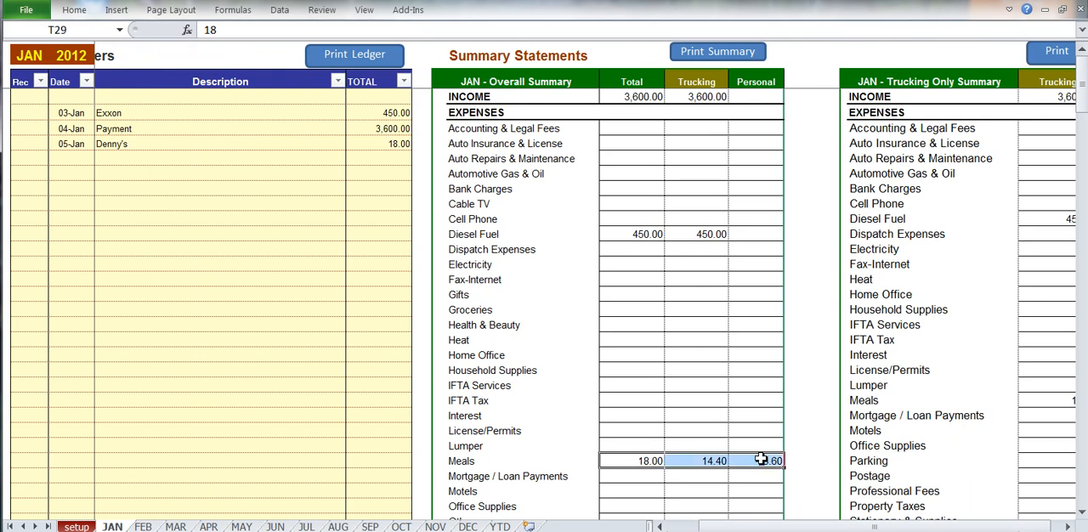
Check January's net income, Payment Type Summary and Reconciliation Report, then return to the ledger entries.
left_click_drag(769, 525, 779, 526)
scroll(694, 460, "down", 10)
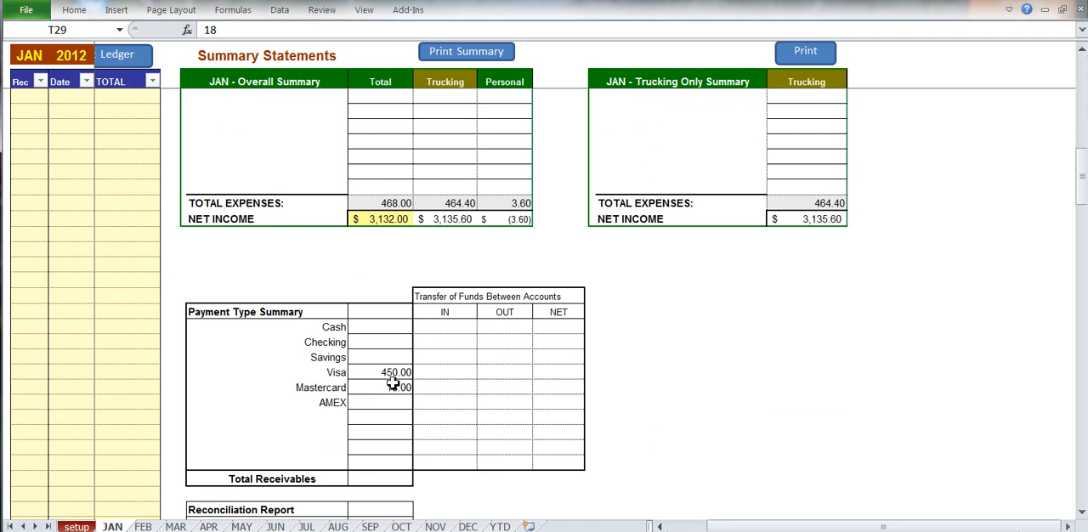
scroll(724, 517, "down", 2)
left_click(396, 448)
left_click_drag(736, 528, 696, 527)
scroll(151, 229, "up", 12)
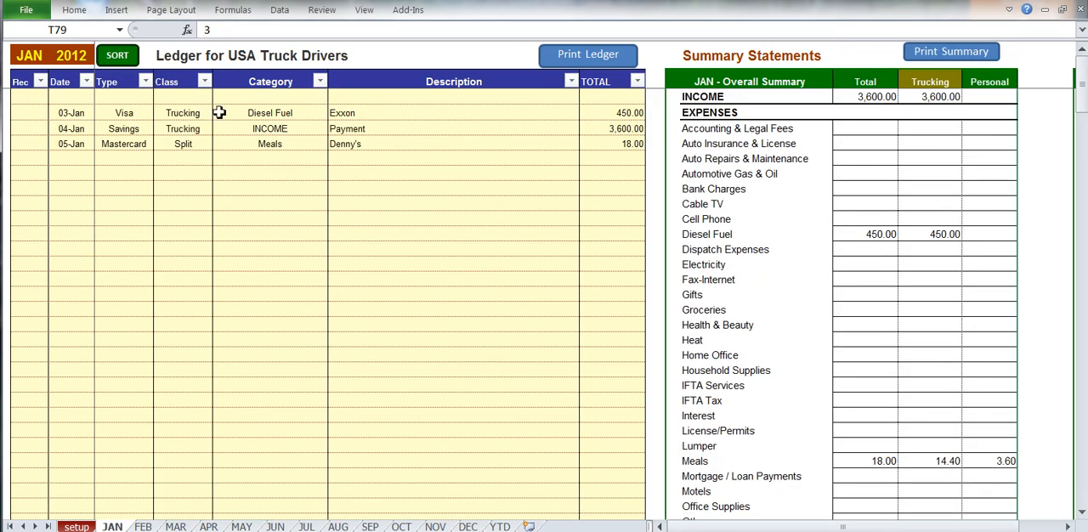
Mark the 03-Jan Exxon and 04-Jan Payment entries with x in the Rec column.
left_click(33, 116)
left_click(53, 113)
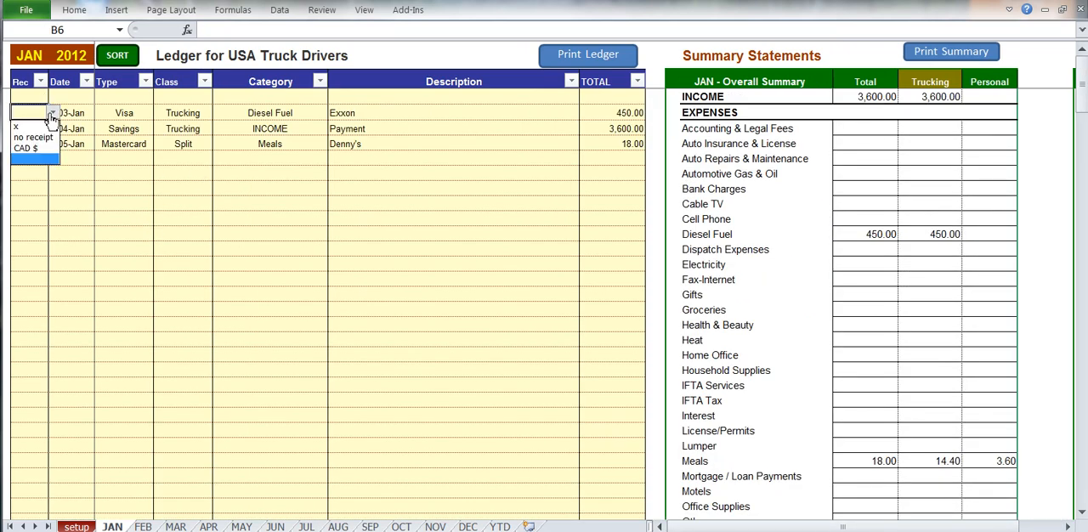
left_click(41, 127)
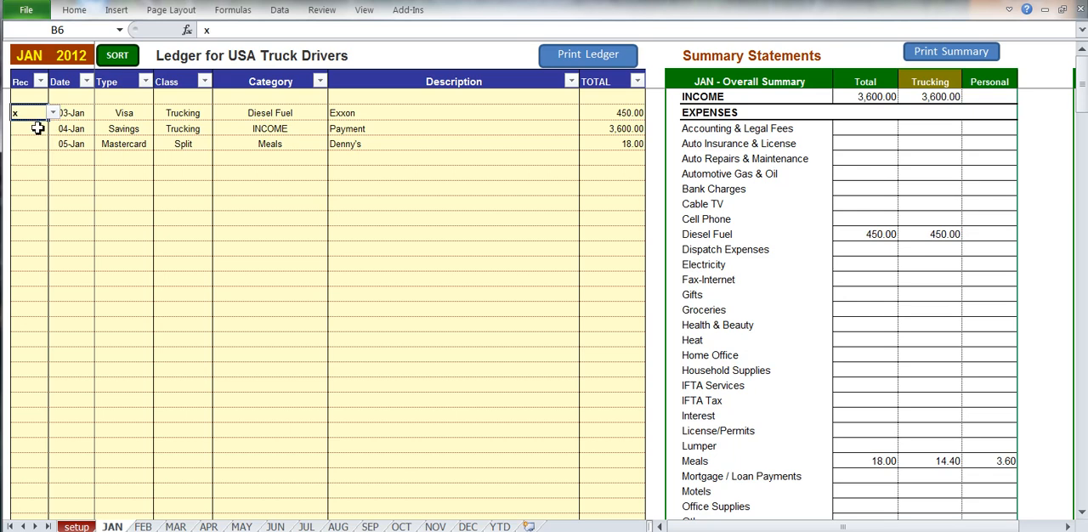
left_click(36, 128)
left_click(52, 128)
left_click(39, 141)
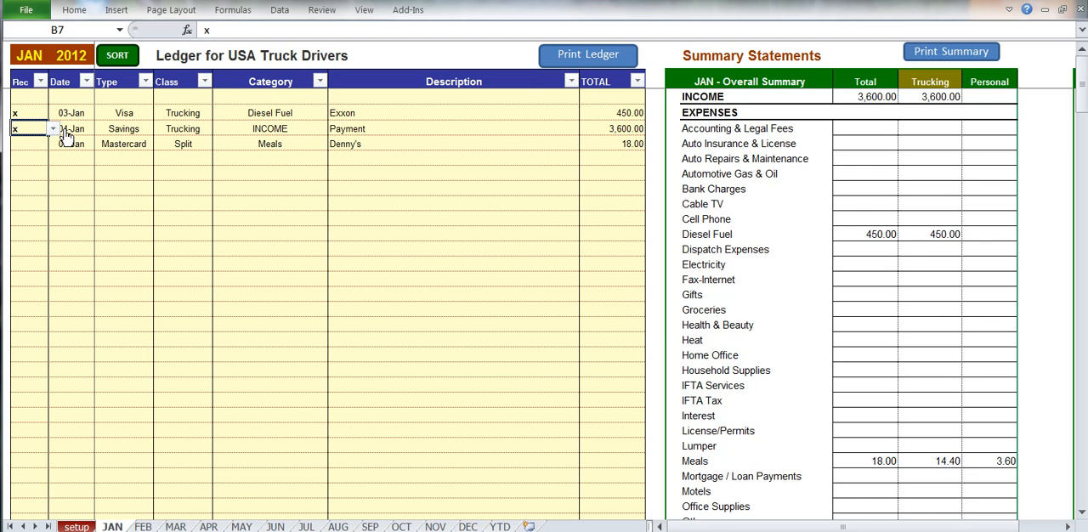
Mark the 05-Jan Denny's entry as CAD $ in the Rec column and point out its total.
left_click(37, 141)
left_click(53, 145)
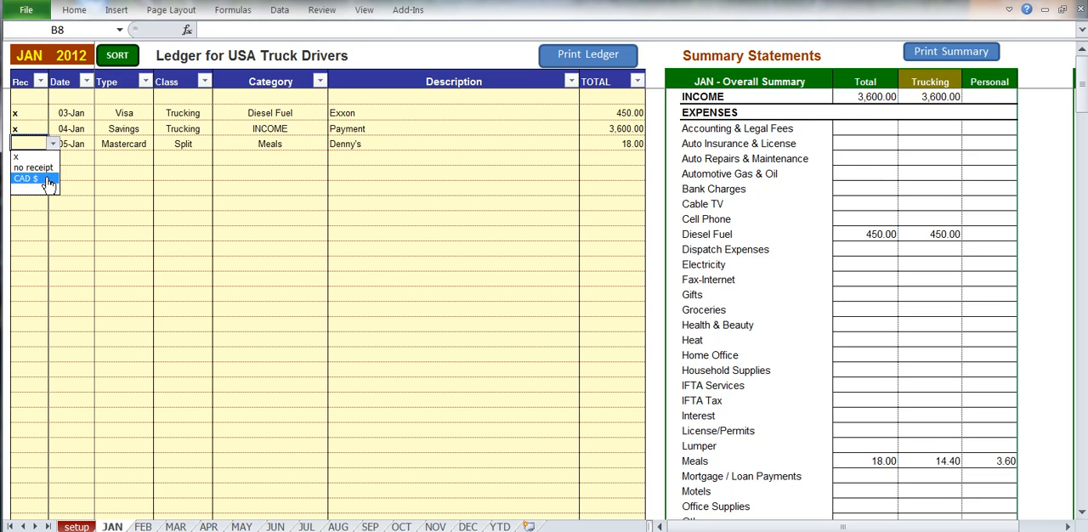
left_click(48, 181)
left_click(83, 143)
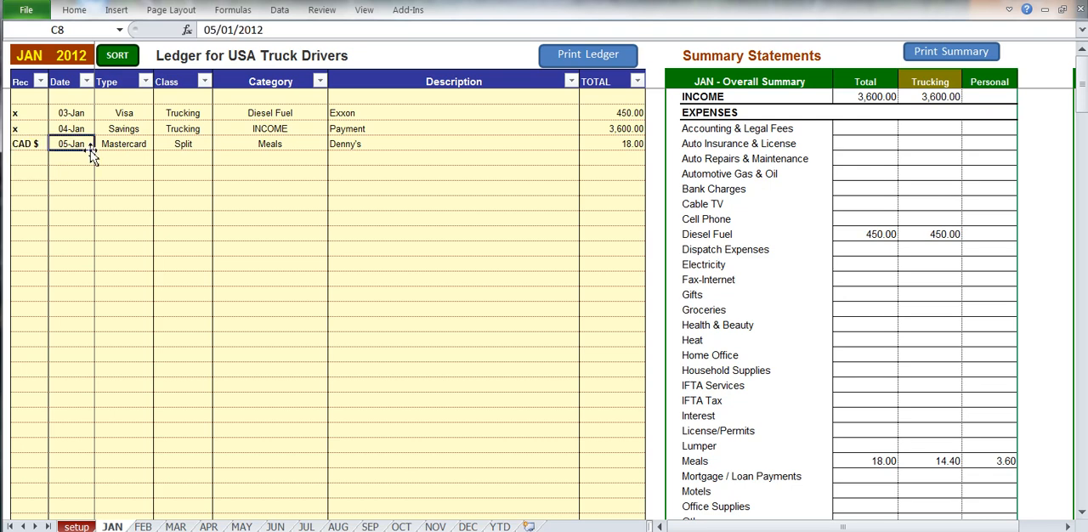
left_click(617, 146)
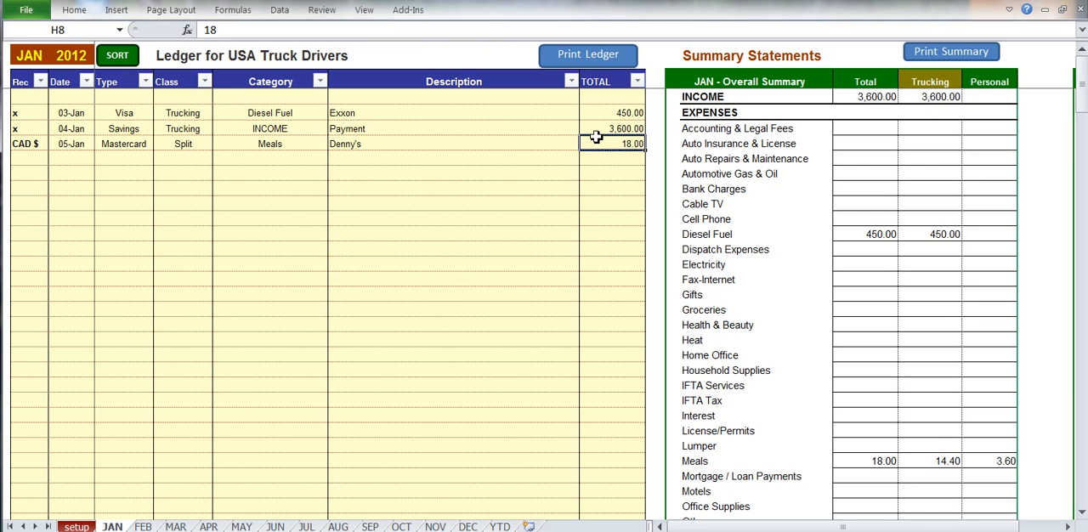
Set the Rec mark of the 05-Jan Denny's entry to x.
left_click(27, 145)
left_click(53, 145)
left_click(26, 166)
left_click(75, 132)
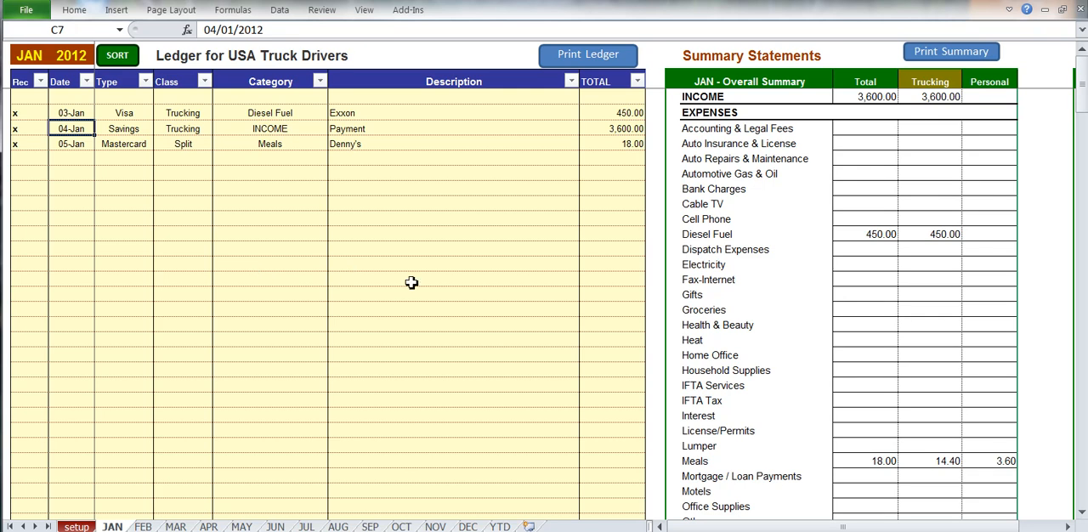
Review the Payment Type Summary and Reconciliation Report for the January entries.
scroll(412, 283, "down", 20)
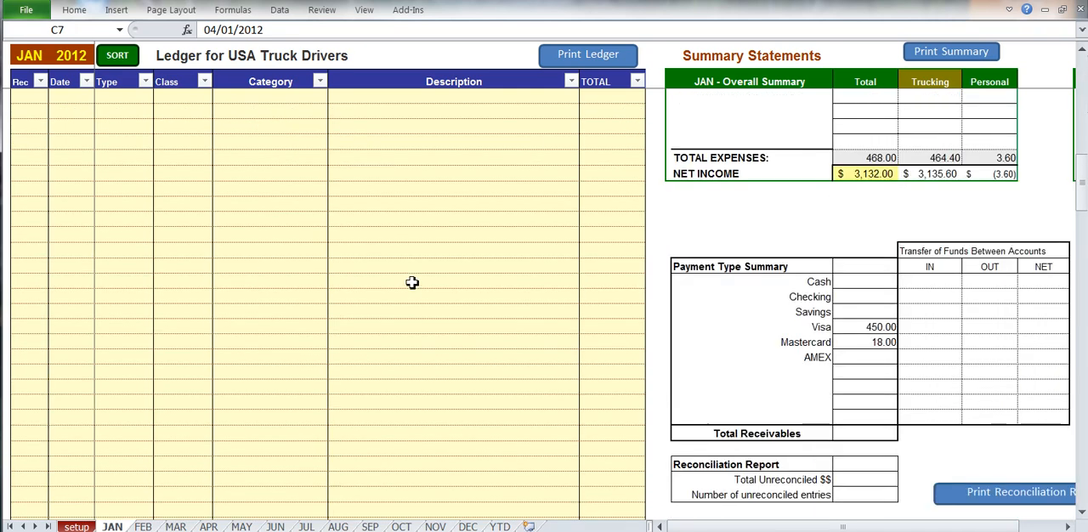
left_click(842, 386)
scroll(300, 221, "up", 20)
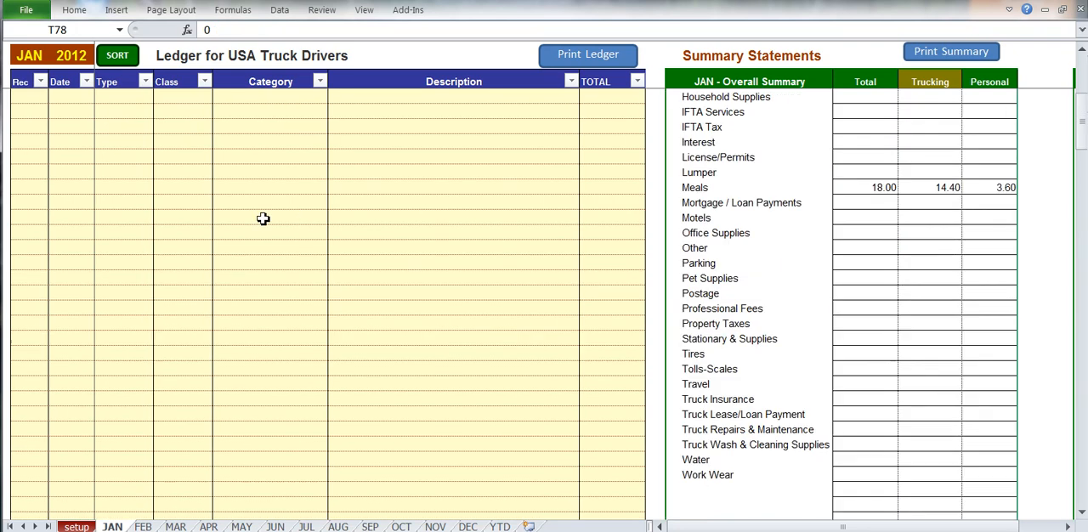